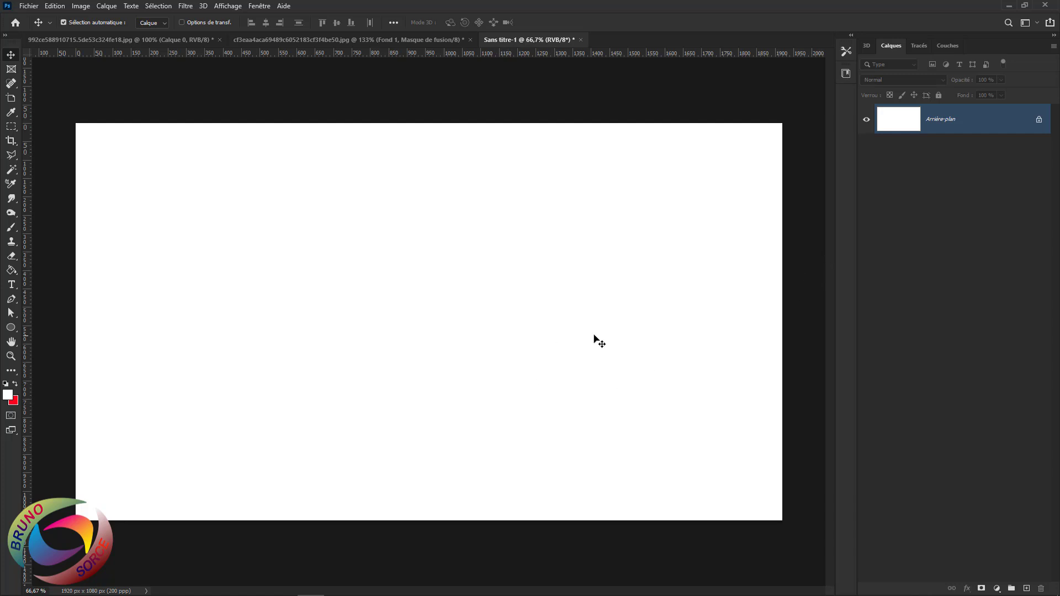
Unlock the white background layer and enable the Move tool's transform controls around it
{"action": "left_click", "coordinate": [1038, 121]}
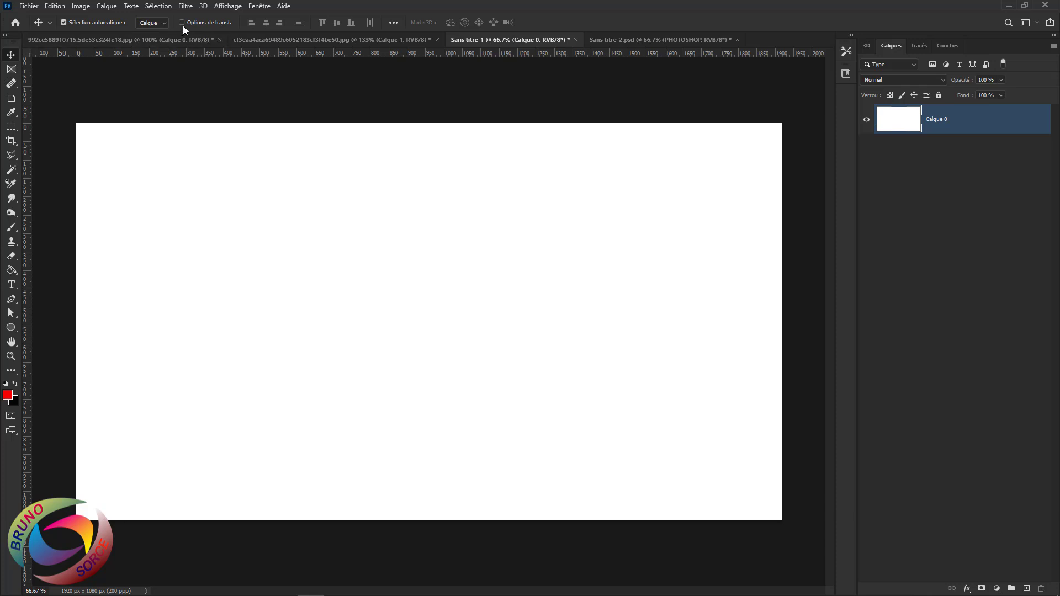
{"action": "left_click", "coordinate": [182, 23]}
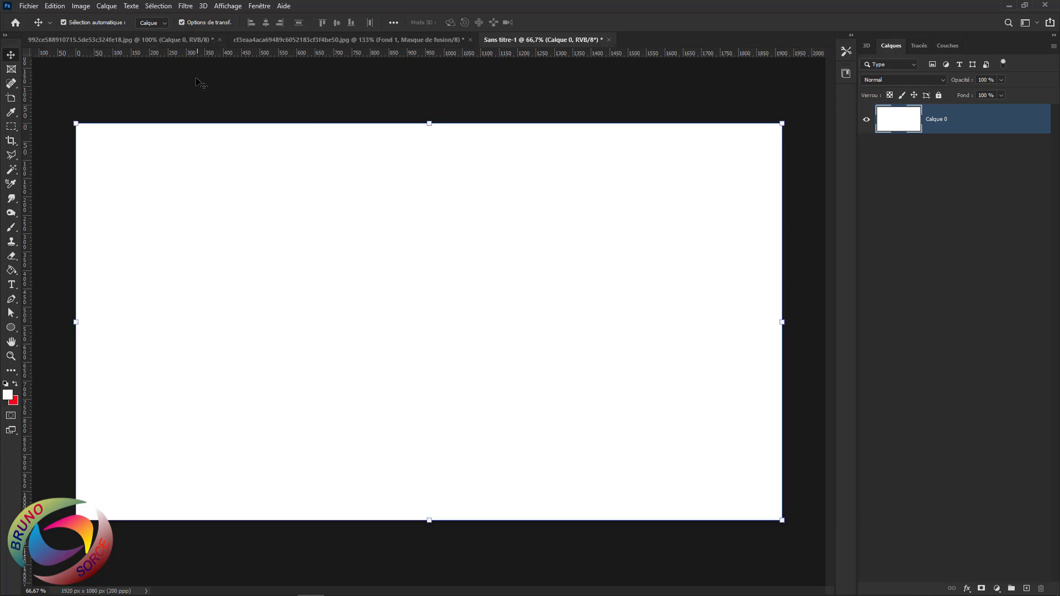
{"action": "mouse_move", "coordinate": [78, 126]}
{"action": "left_mouse_down"}
{"action": "mouse_move", "coordinate": [334, 320]}
{"action": "mouse_move", "coordinate": [189, 253]}
{"action": "mouse_move", "coordinate": [76, 123]}
{"action": "left_mouse_up"}
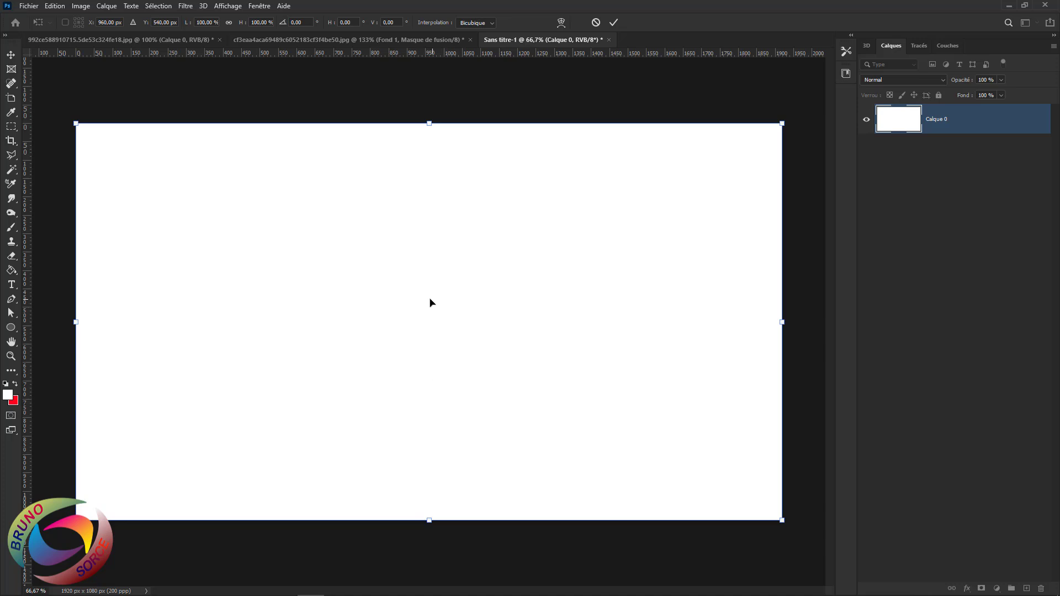
{"action": "key", "text": "Return"}
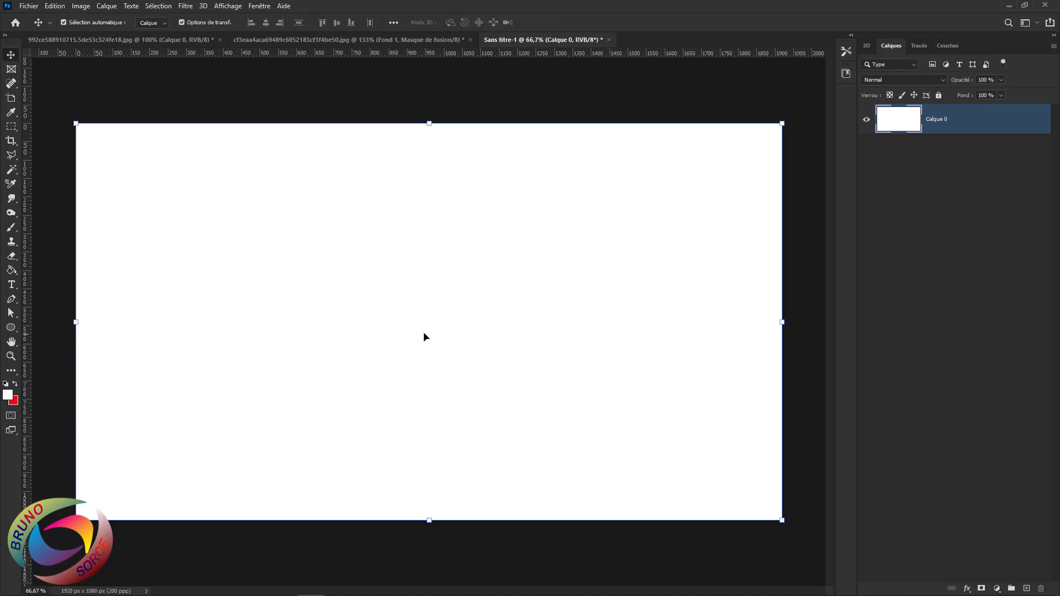
Turn on the tool preference that shows the reference point during transformations and check that point on the canvas
{"action": "left_click", "coordinate": [59, 7]}
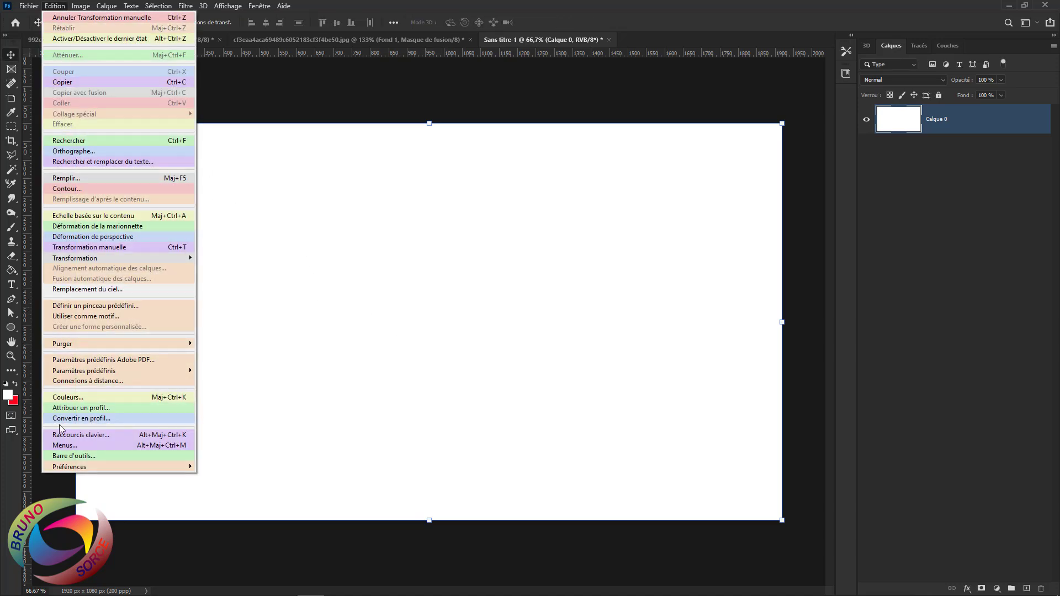
{"action": "mouse_move", "coordinate": [61, 471]}
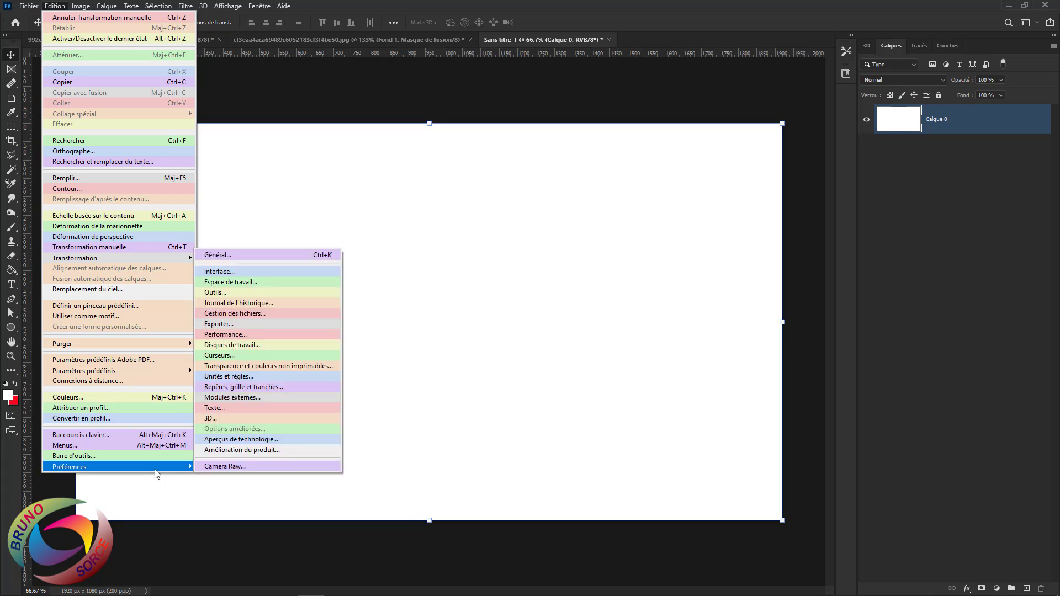
{"action": "left_click", "coordinate": [223, 298]}
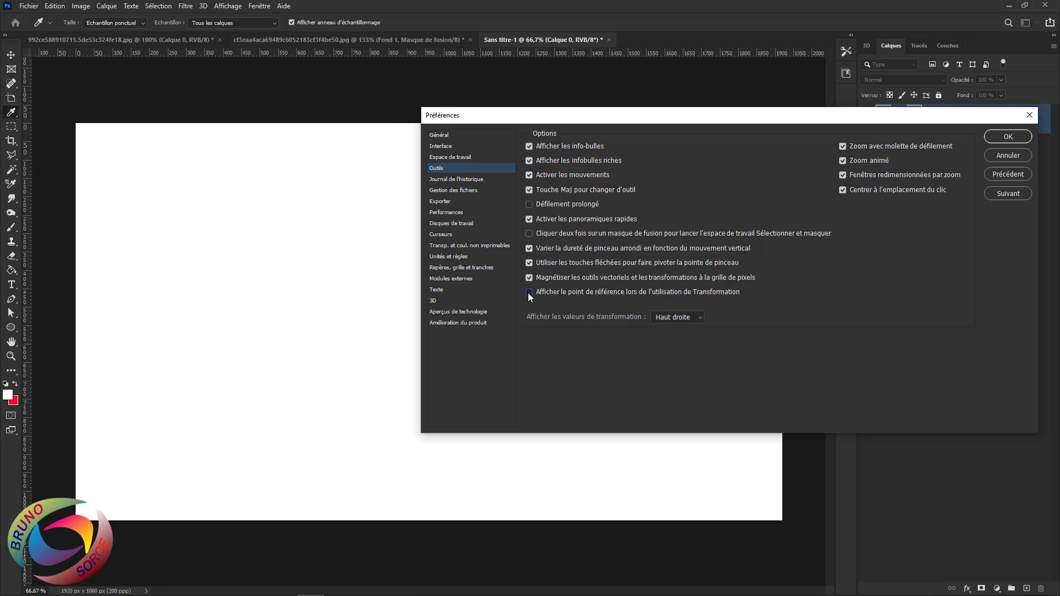
{"action": "left_click", "coordinate": [1012, 137]}
{"action": "key", "text": "v"}
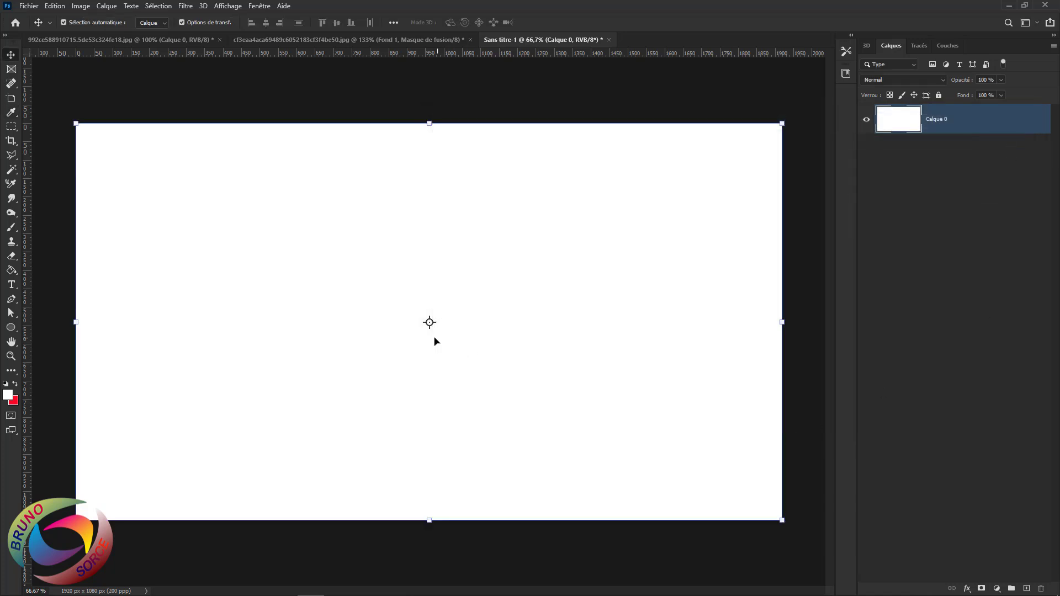
{"action": "mouse_move", "coordinate": [430, 323]}
{"action": "left_mouse_down"}
{"action": "mouse_move", "coordinate": [497, 298]}
{"action": "mouse_move", "coordinate": [292, 259]}
{"action": "mouse_move", "coordinate": [429, 333]}
{"action": "mouse_move", "coordinate": [431, 323]}
{"action": "left_mouse_up"}
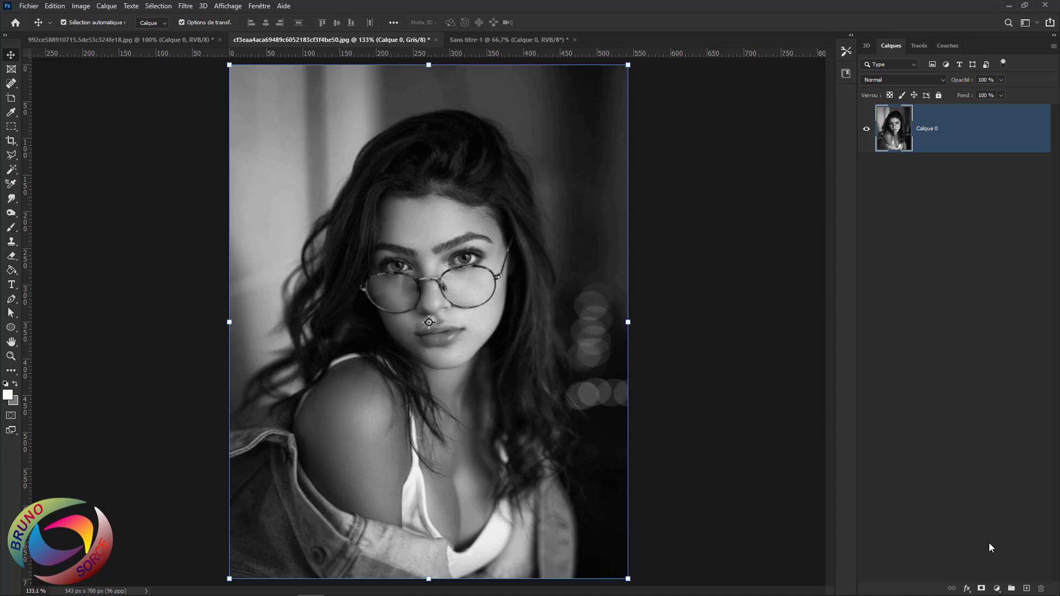
{"action": "left_click", "coordinate": [997, 589]}
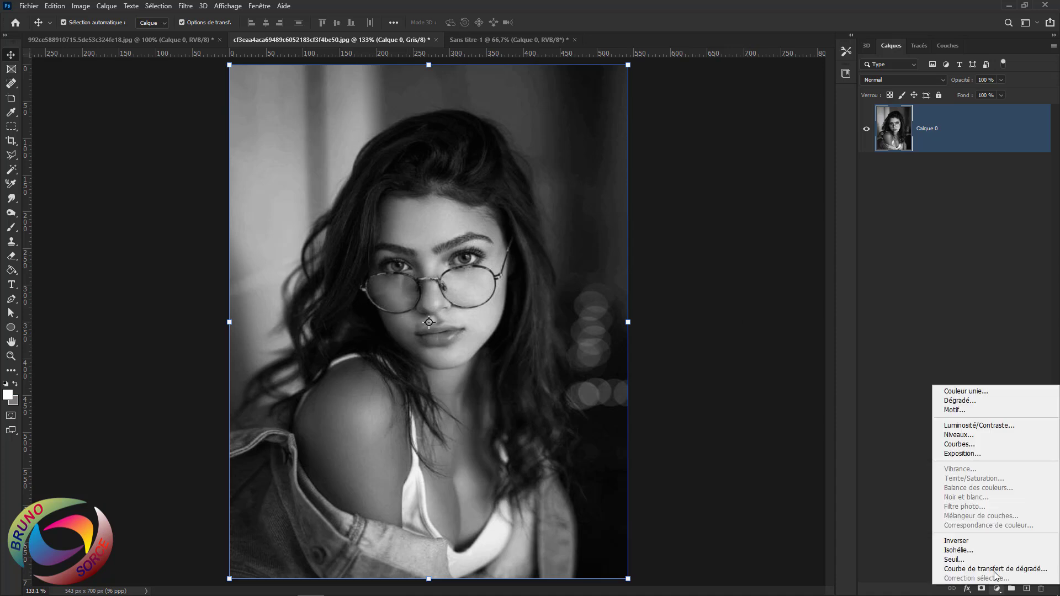
{"action": "left_click", "coordinate": [953, 392]}
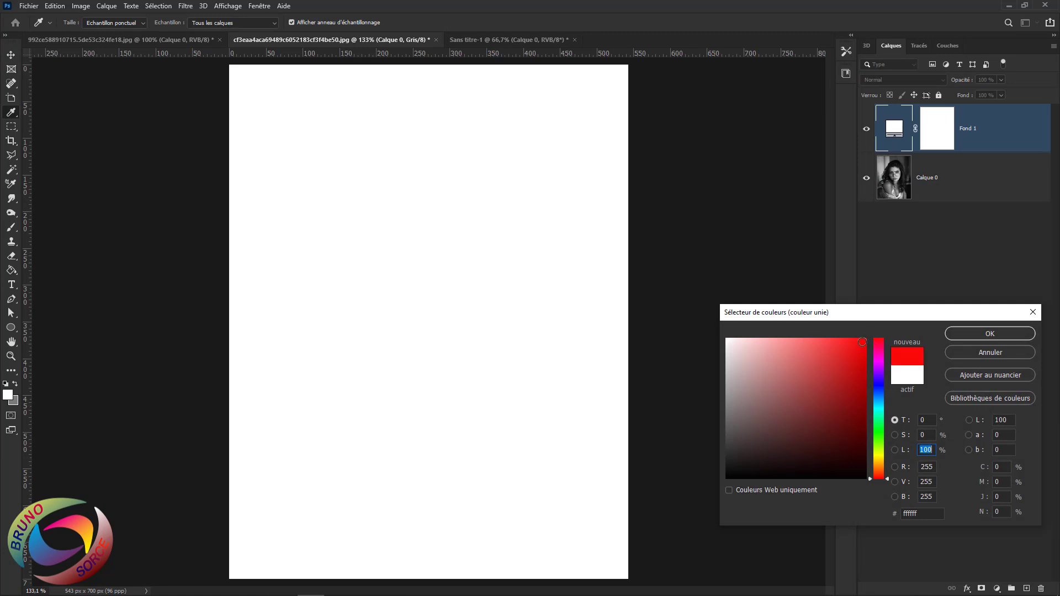
{"action": "left_click", "coordinate": [861, 343]}
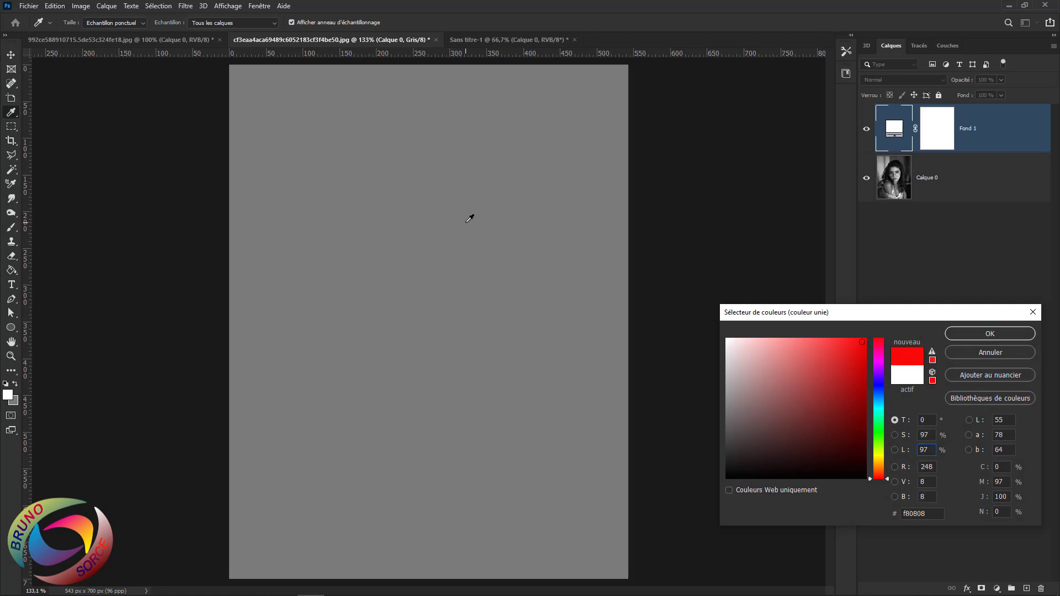
{"action": "left_click", "coordinate": [878, 387]}
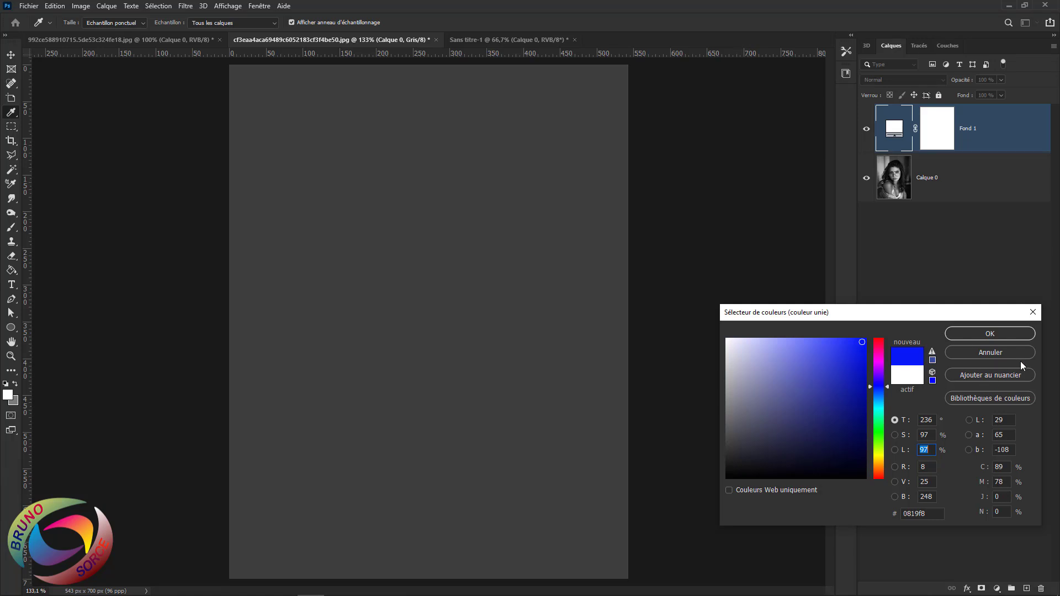
{"action": "left_click", "coordinate": [990, 353]}
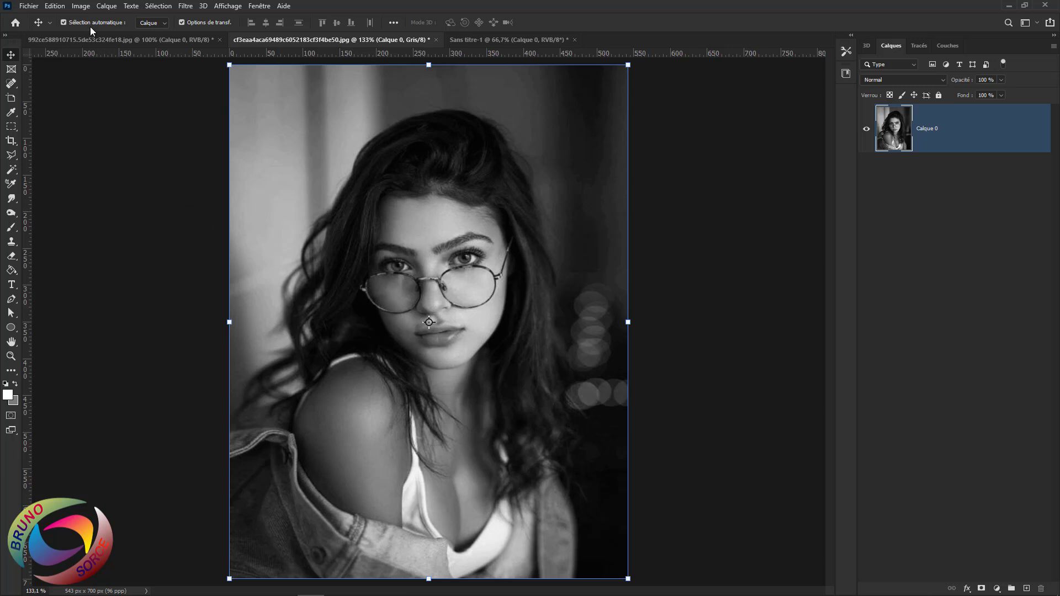
Convert the portrait image from grayscale to RGB colour mode
{"action": "left_click", "coordinate": [82, 9]}
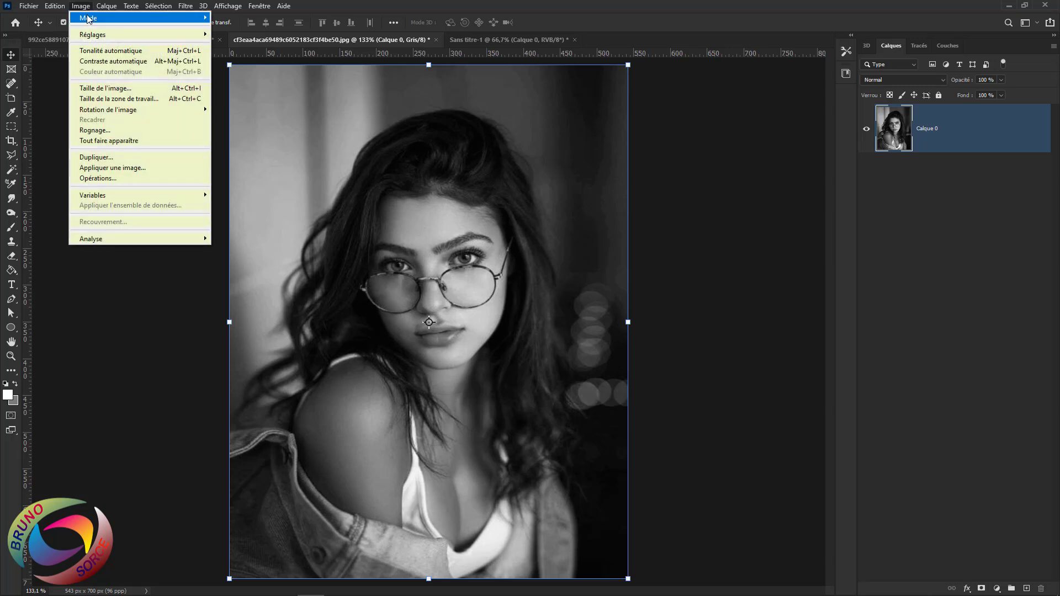
{"action": "mouse_move", "coordinate": [127, 18]}
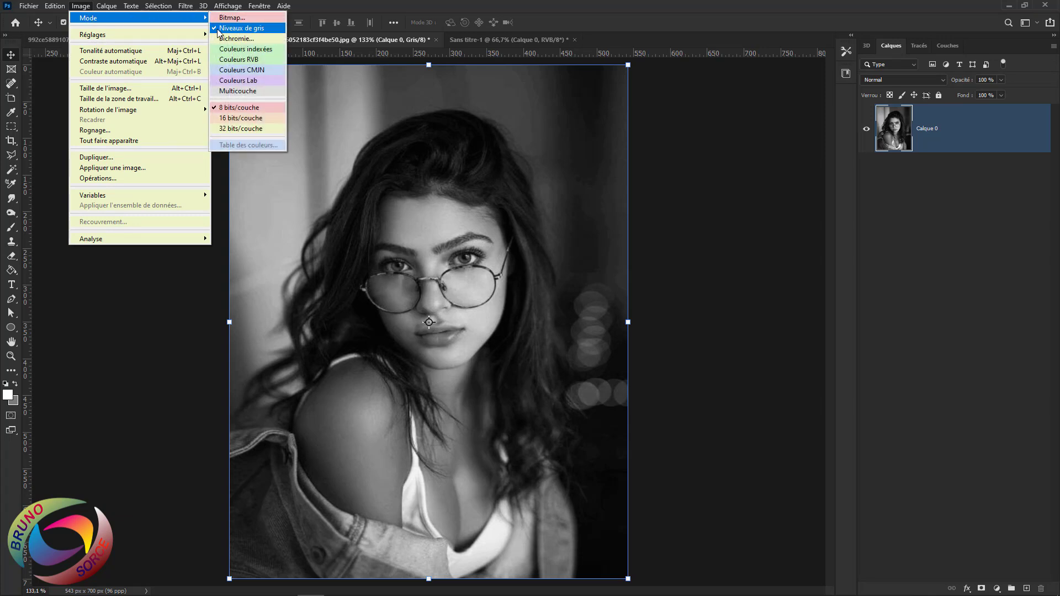
{"action": "left_click", "coordinate": [237, 61]}
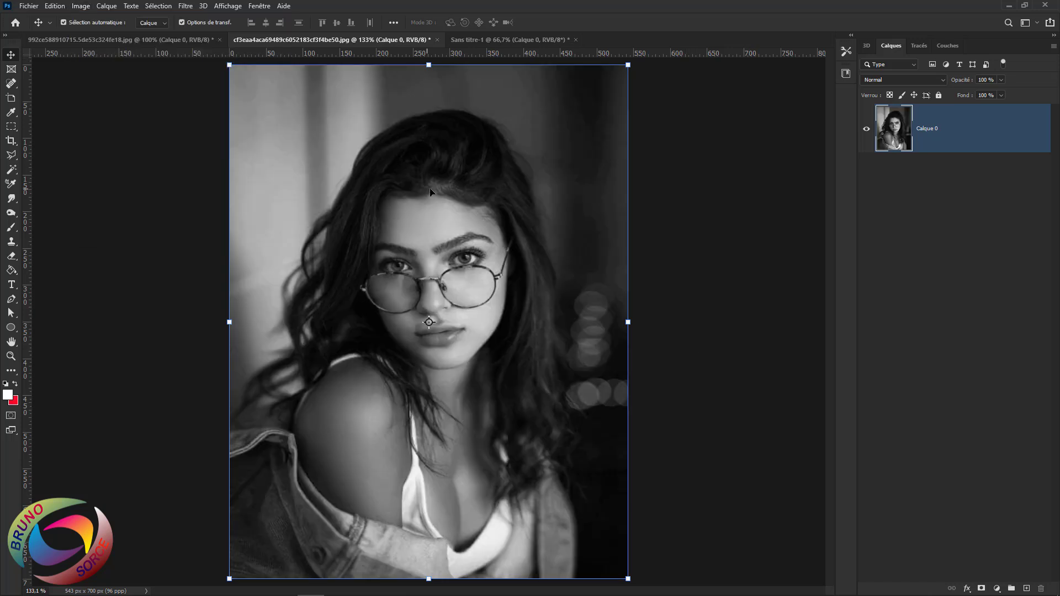
Add a solid colour fill layer in red (f60d0d) above the portrait
{"action": "left_click", "coordinate": [997, 589]}
{"action": "left_click", "coordinate": [956, 391]}
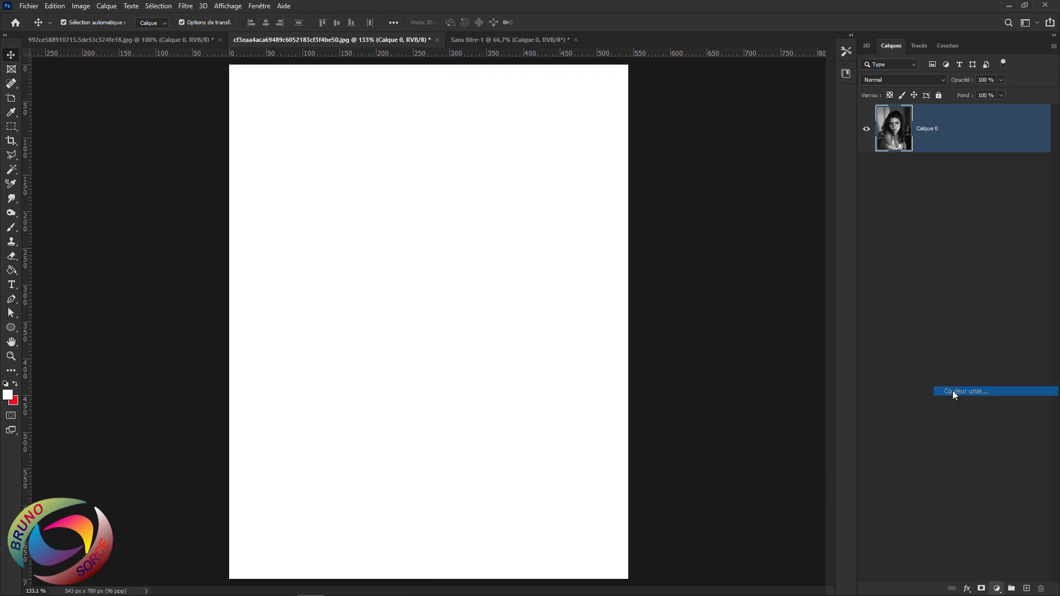
{"action": "left_click", "coordinate": [859, 343]}
{"action": "left_click", "coordinate": [972, 333]}
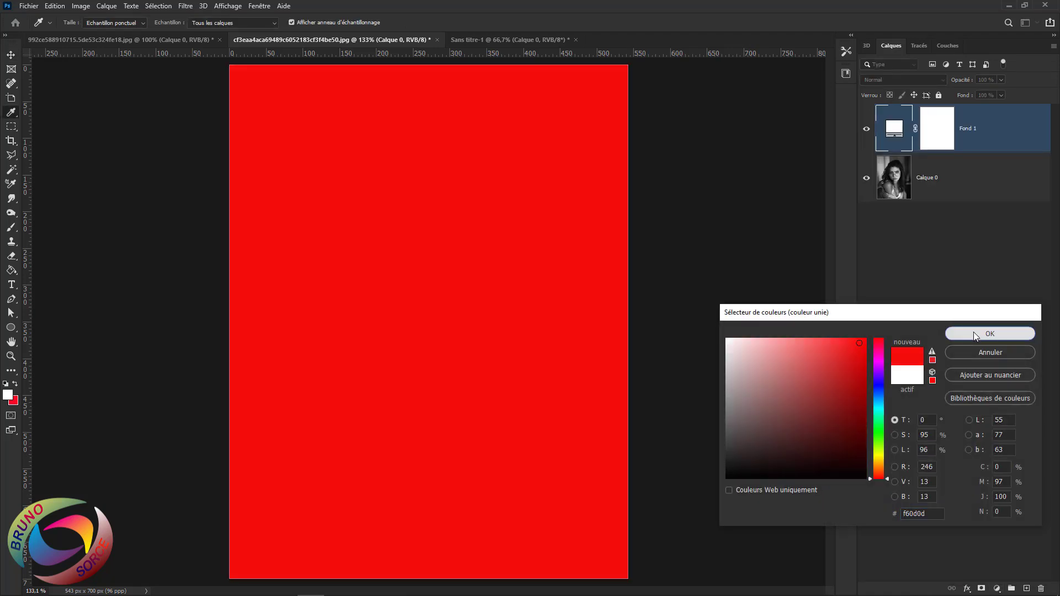
Invert the red fill layer's mask and brush white over the woman's face and hair
{"action": "left_click", "coordinate": [932, 138]}
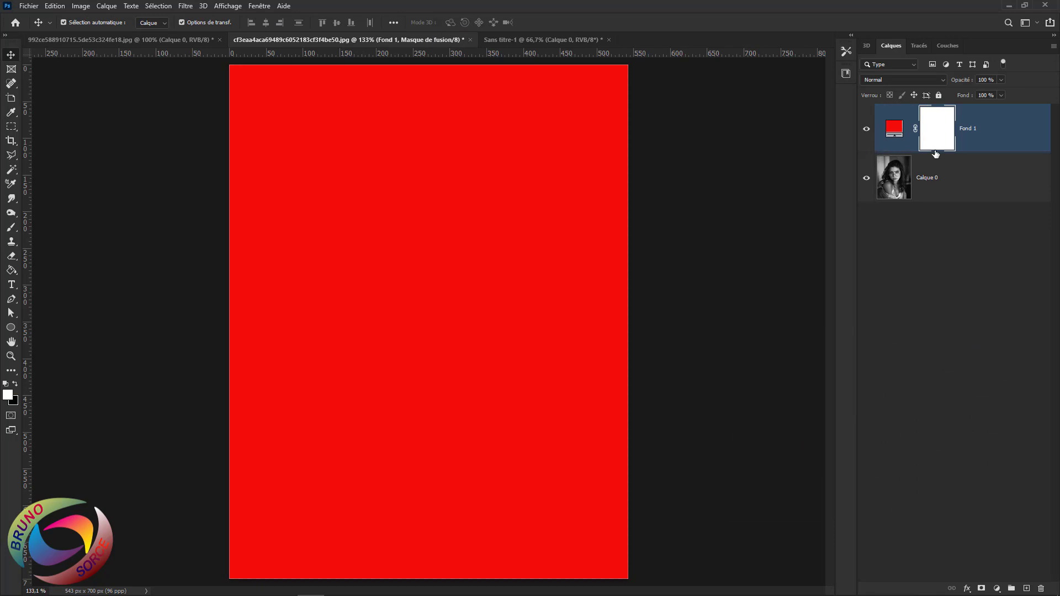
{"action": "key", "text": "ctrl+i"}
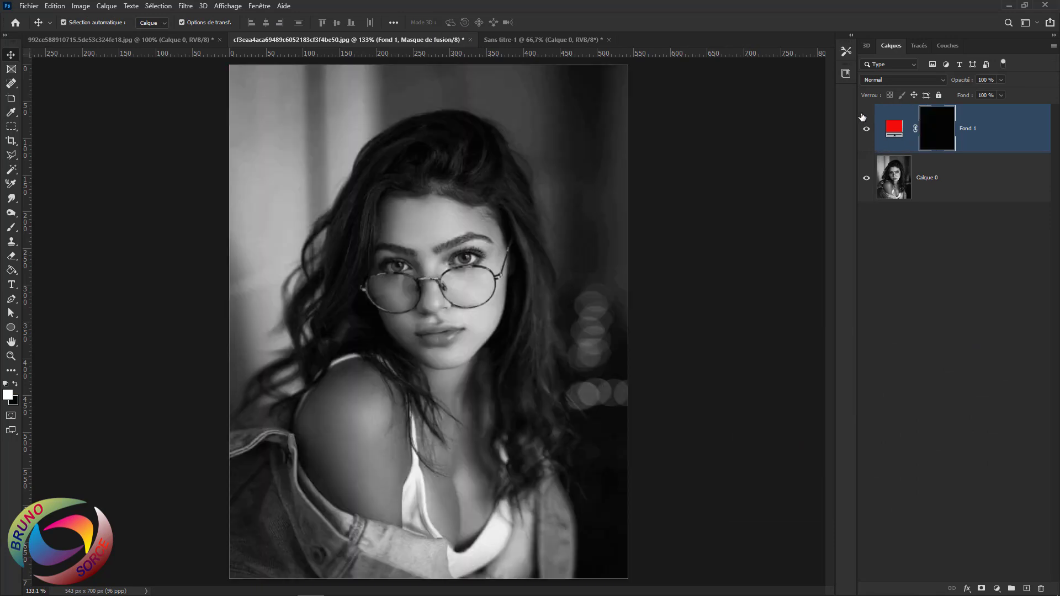
{"action": "key", "text": "b"}
{"action": "mouse_move", "coordinate": [386, 262]}
{"action": "left_mouse_down"}
{"action": "mouse_move", "coordinate": [440, 242]}
{"action": "mouse_move", "coordinate": [425, 230]}
{"action": "mouse_move", "coordinate": [456, 169]}
{"action": "mouse_move", "coordinate": [389, 206]}
{"action": "mouse_move", "coordinate": [390, 303]}
{"action": "mouse_move", "coordinate": [481, 350]}
{"action": "left_mouse_up"}
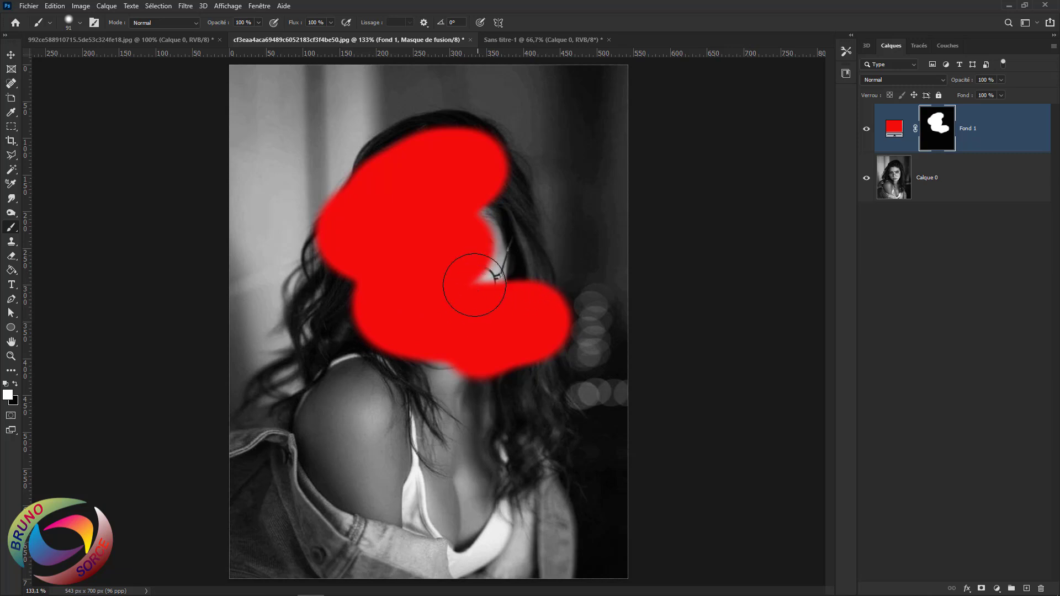
Try the Couleur and Saturation blend modes on the red fill layer and return it to Normal
{"action": "left_click", "coordinate": [880, 80]}
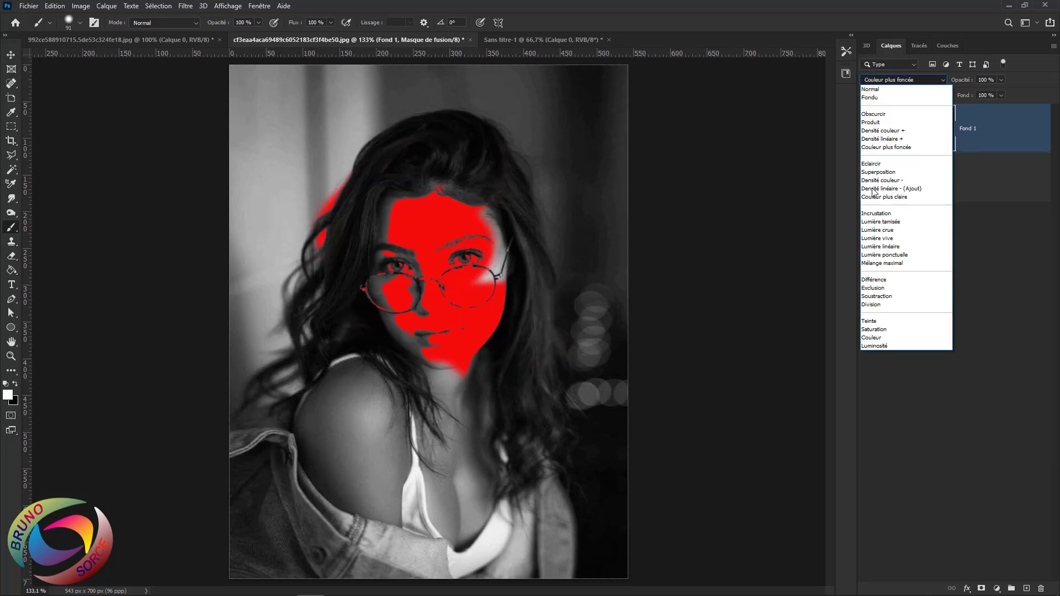
{"action": "left_click", "coordinate": [873, 337]}
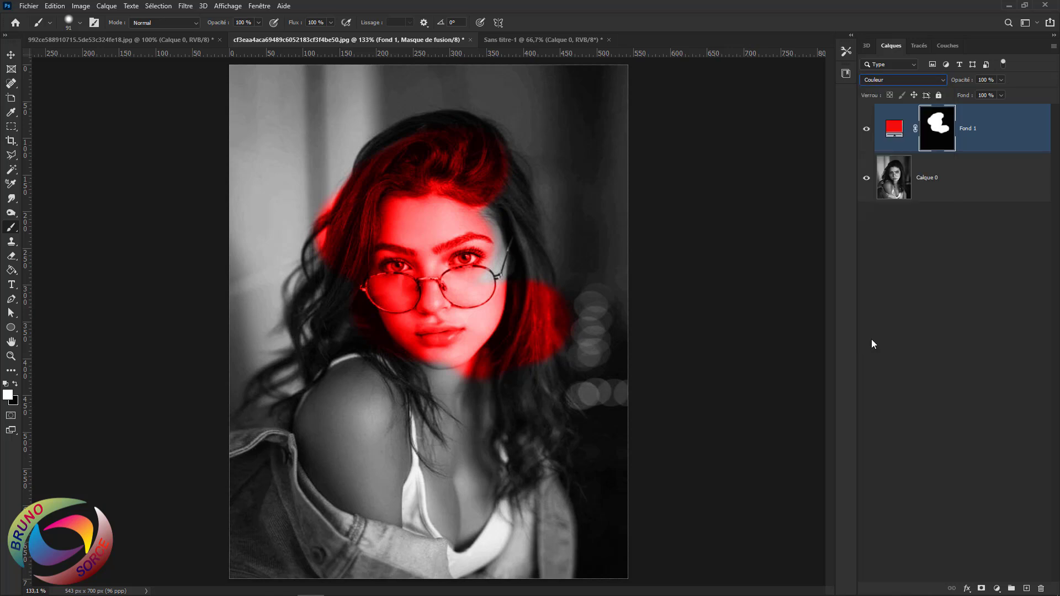
{"action": "left_click", "coordinate": [918, 81]}
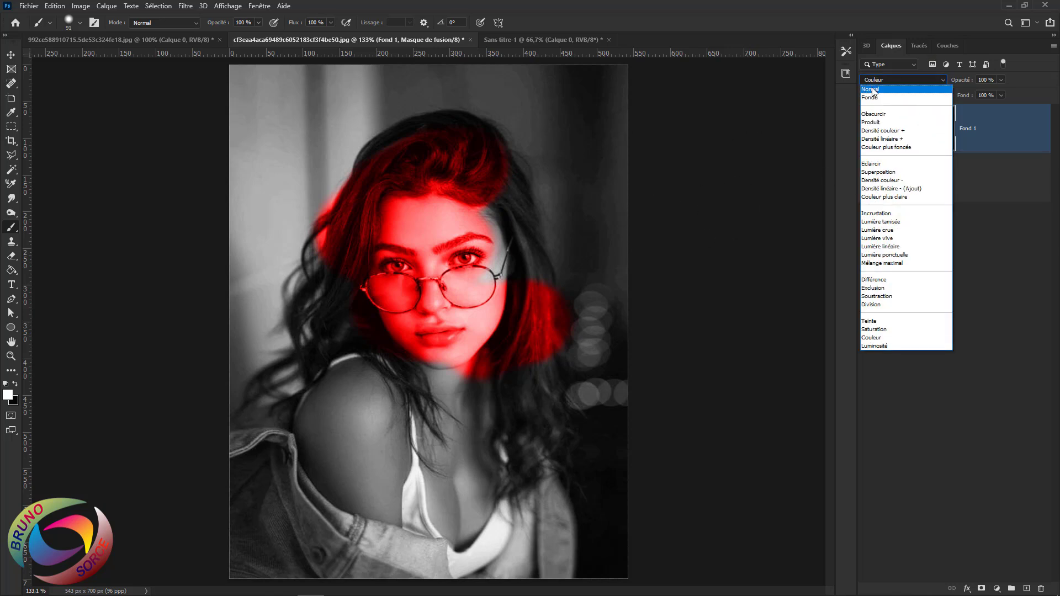
{"action": "left_click", "coordinate": [875, 88]}
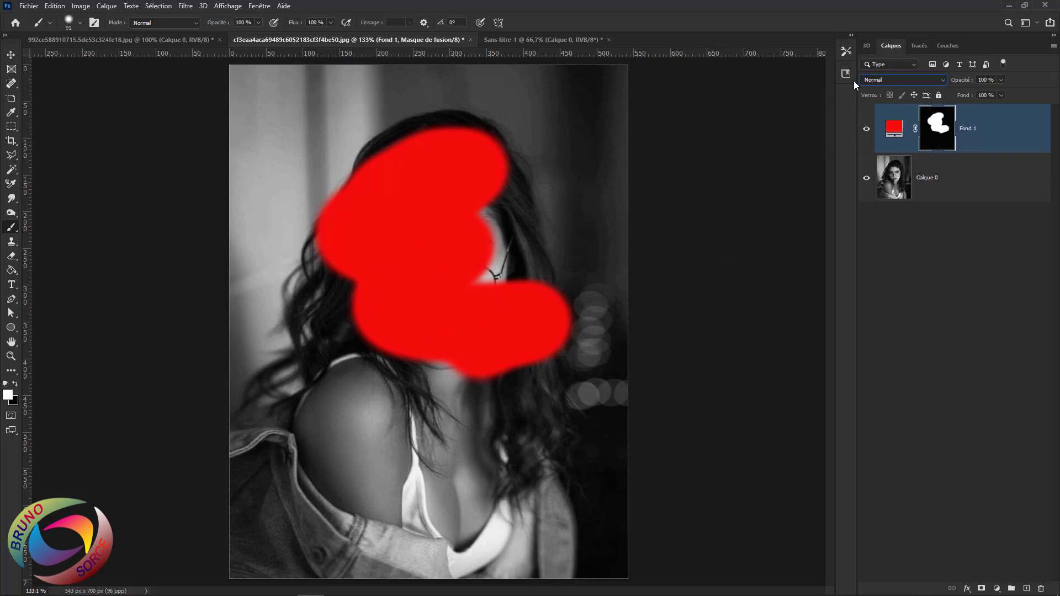
{"action": "left_click", "coordinate": [889, 81]}
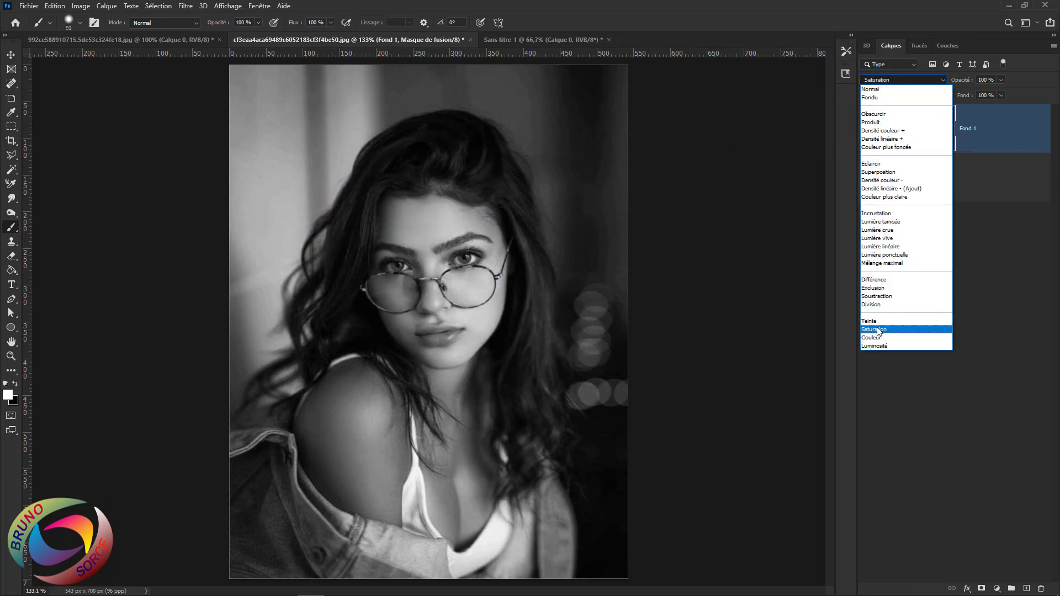
{"action": "left_click", "coordinate": [829, 4]}
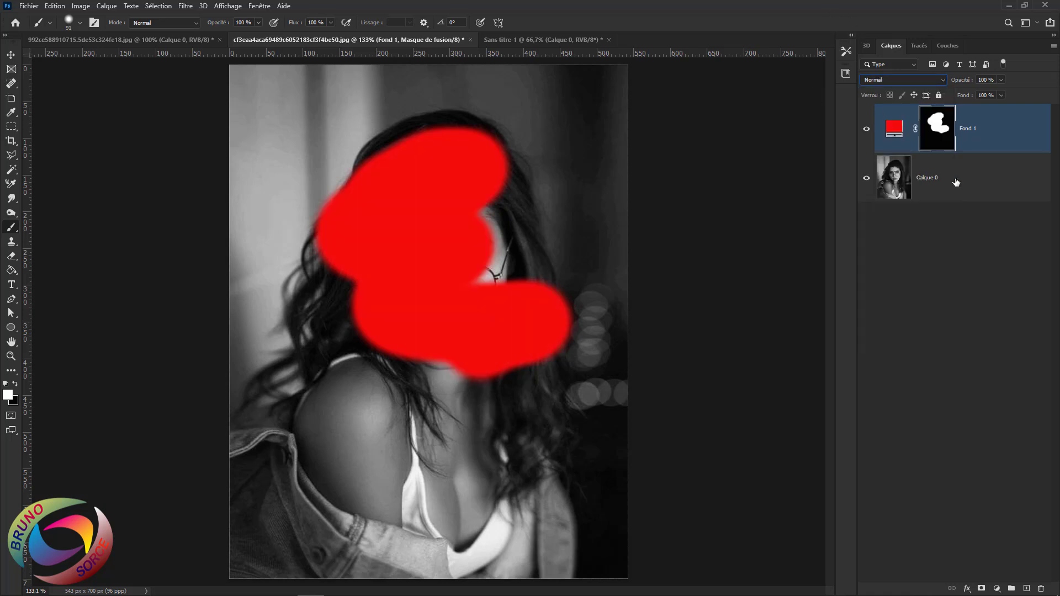
Delete the red fill layer above the portrait
{"action": "left_click", "coordinate": [1005, 127]}
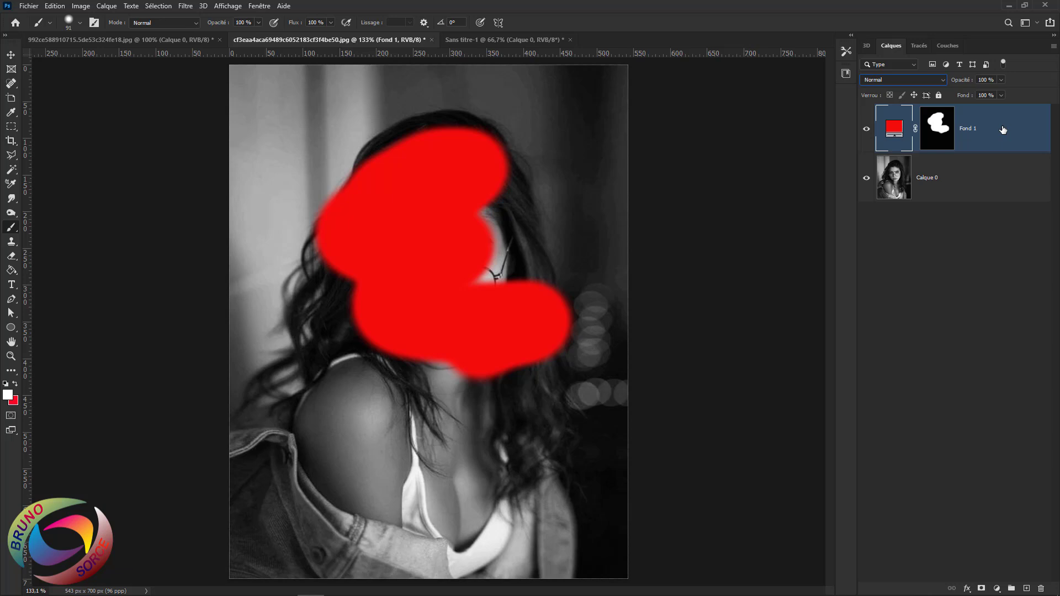
{"action": "key", "text": "Delete"}
Convert the portrait image to indexed colours, accepting the conversion options, and return to the Move tool
{"action": "left_click", "coordinate": [81, 6]}
{"action": "mouse_move", "coordinate": [85, 20]}
{"action": "left_click", "coordinate": [246, 49]}
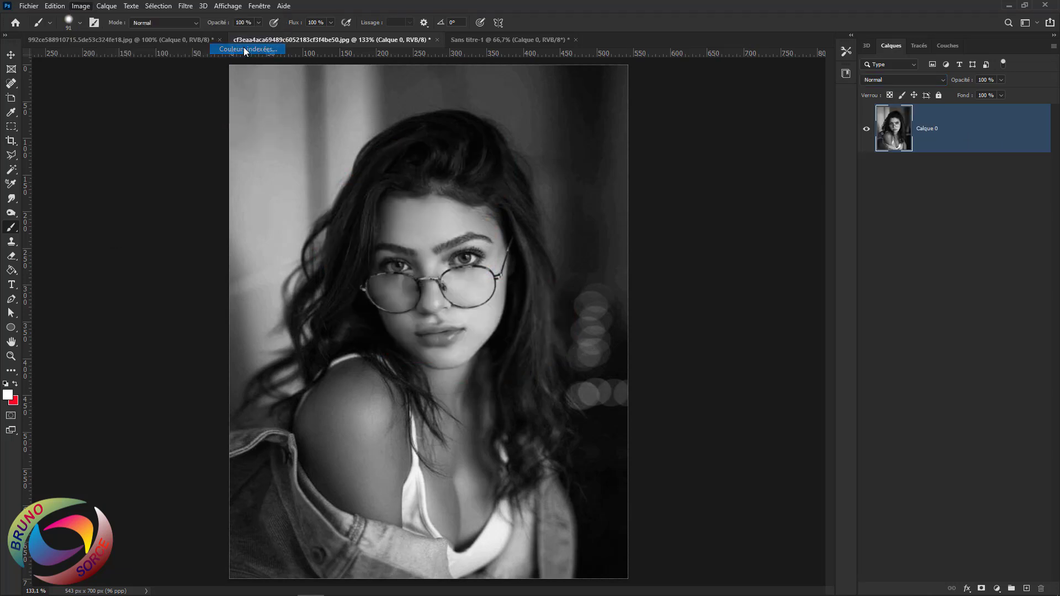
{"action": "left_click", "coordinate": [605, 158]}
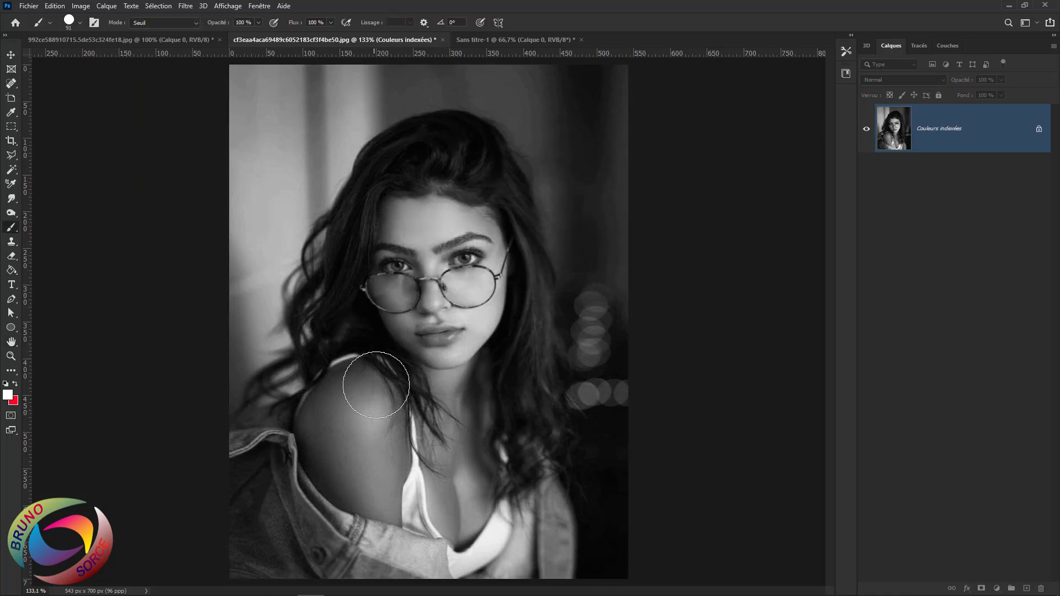
{"action": "key", "text": "v"}
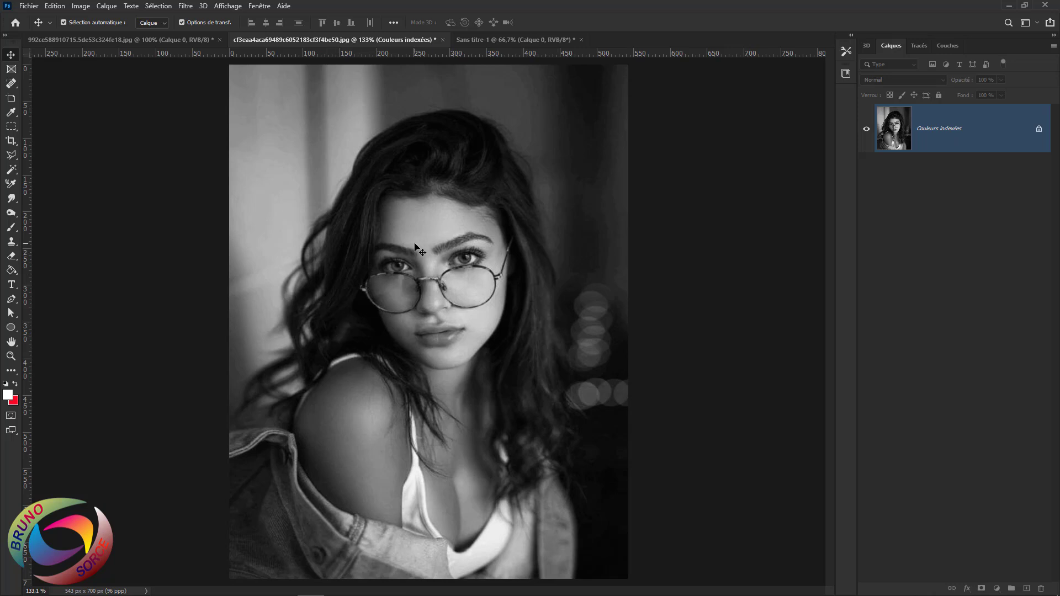
Switch the indexed portrait back to RGB colour mode
{"action": "left_click", "coordinate": [81, 7]}
{"action": "mouse_move", "coordinate": [88, 19]}
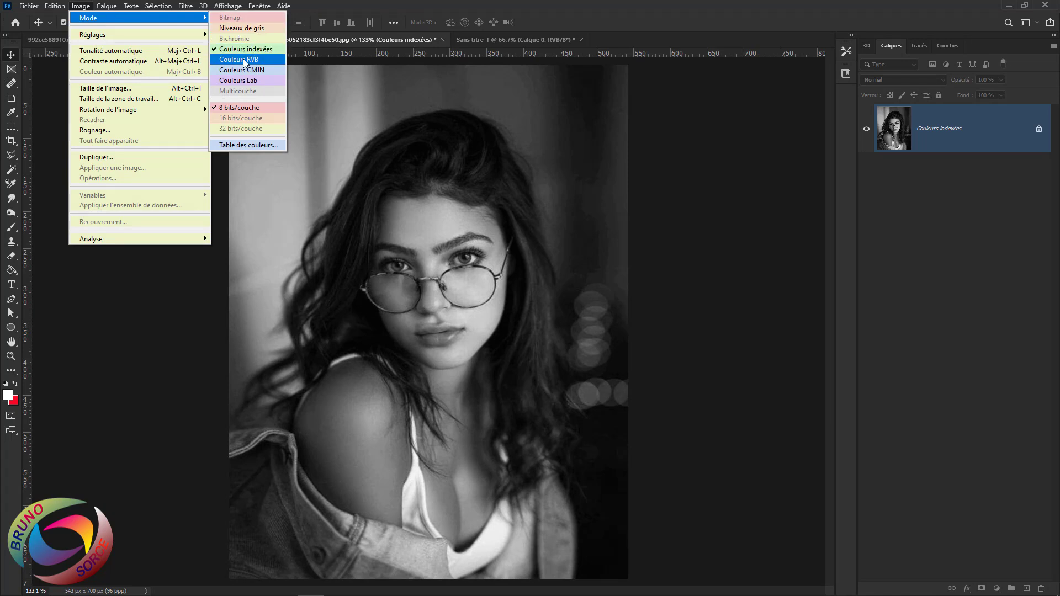
{"action": "left_click", "coordinate": [243, 58]}
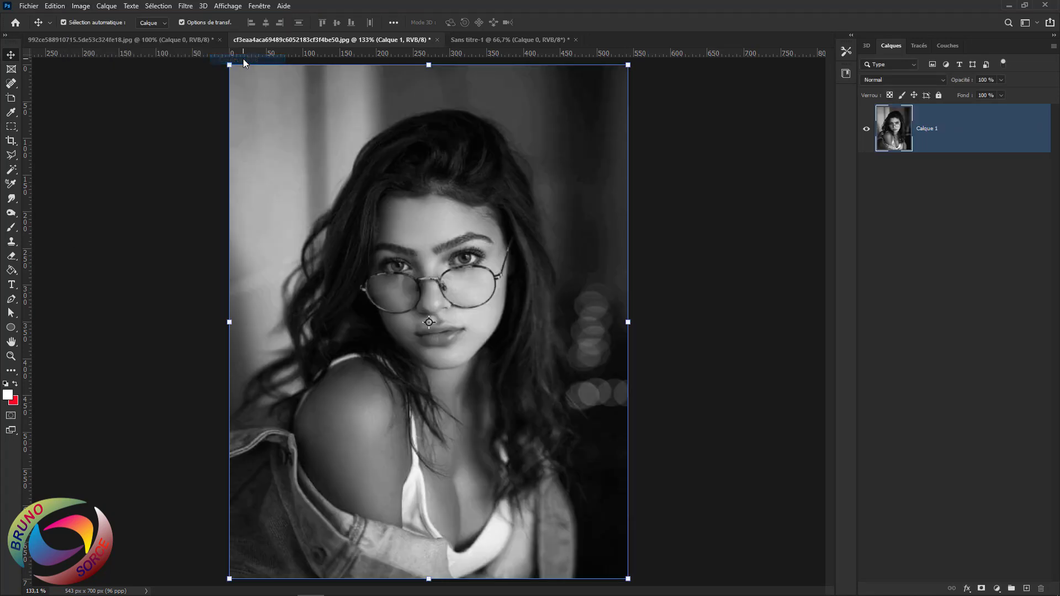
{"action": "left_click", "coordinate": [997, 589]}
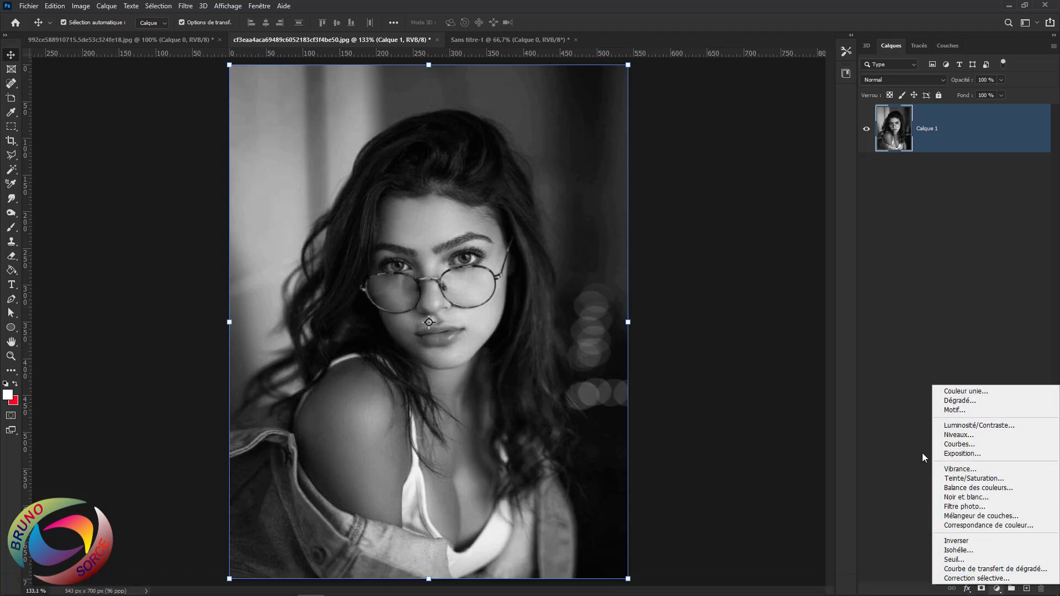
{"action": "left_click", "coordinate": [883, 476]}
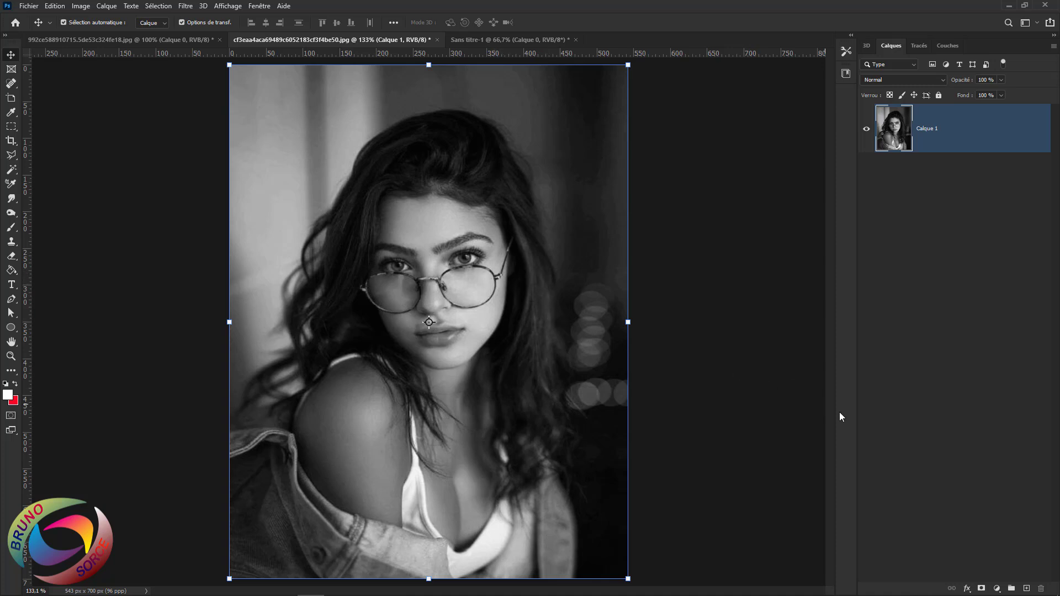
Add a white layer mask to the portrait layer and target the layer's image instead of the mask
{"action": "left_click", "coordinate": [981, 588]}
{"action": "left_click", "coordinate": [901, 117]}
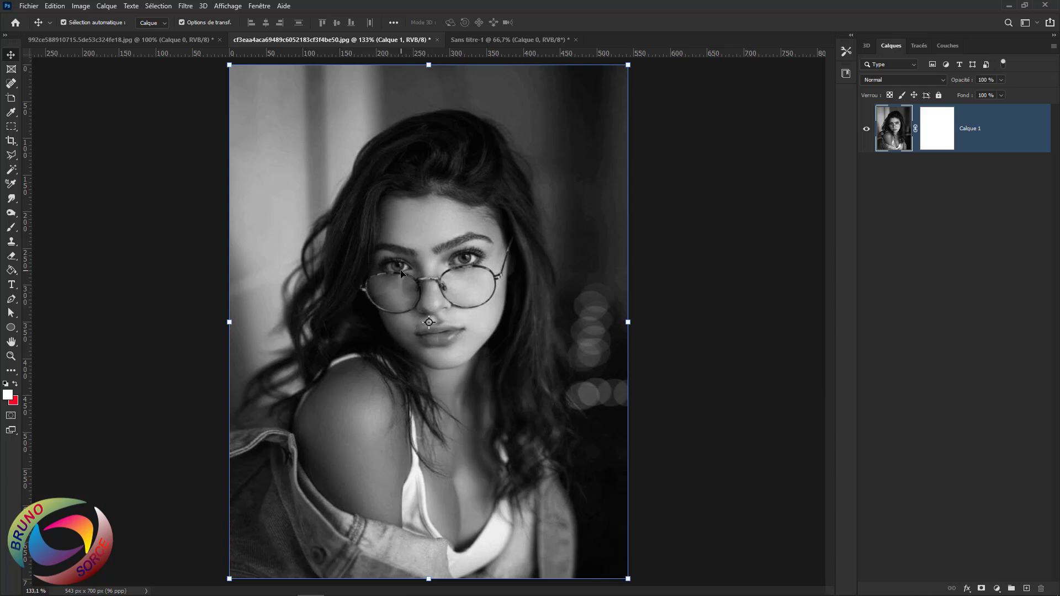
Paint black with the Brush over the face on the portrait layer's image, then undo the stroke
{"action": "left_click", "coordinate": [16, 383]}
{"action": "left_click", "coordinate": [6, 384]}
{"action": "key", "text": "b"}
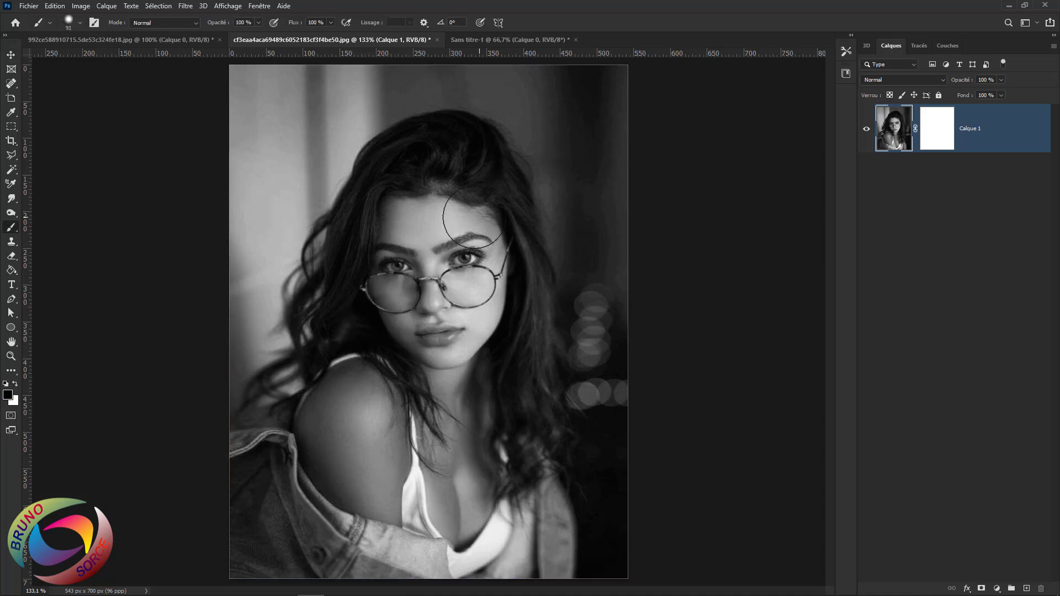
{"action": "left_click", "coordinate": [479, 190]}
{"action": "mouse_move", "coordinate": [479, 190]}
{"action": "left_mouse_down"}
{"action": "mouse_move", "coordinate": [343, 276]}
{"action": "mouse_move", "coordinate": [420, 254]}
{"action": "mouse_move", "coordinate": [488, 188]}
{"action": "mouse_move", "coordinate": [462, 221]}
{"action": "mouse_move", "coordinate": [478, 186]}
{"action": "mouse_move", "coordinate": [386, 181]}
{"action": "mouse_move", "coordinate": [429, 260]}
{"action": "mouse_move", "coordinate": [411, 328]}
{"action": "mouse_move", "coordinate": [430, 345]}
{"action": "left_mouse_up"}
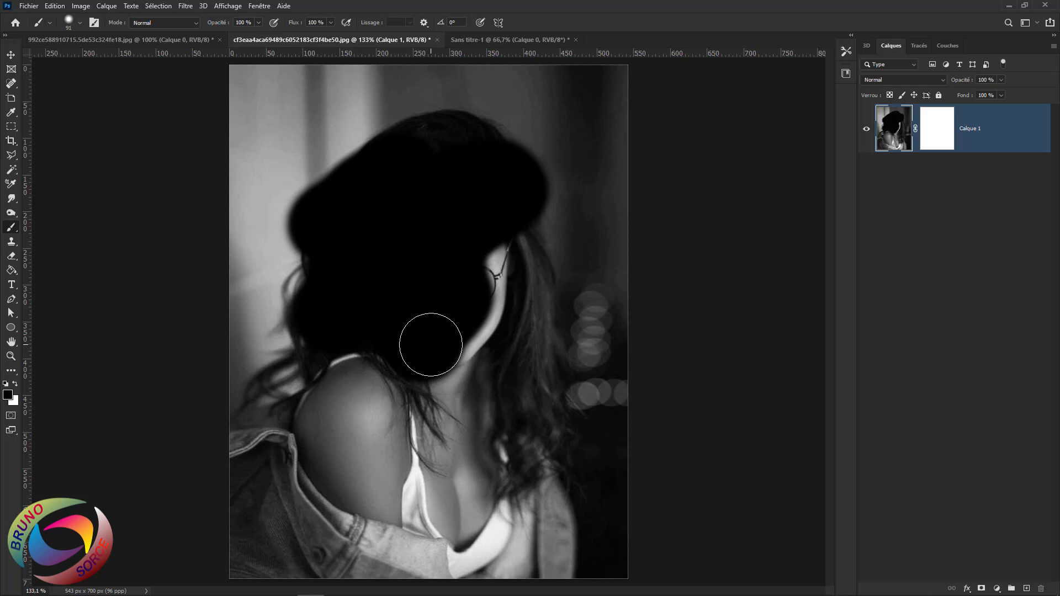
{"action": "key", "text": "ctrl+z"}
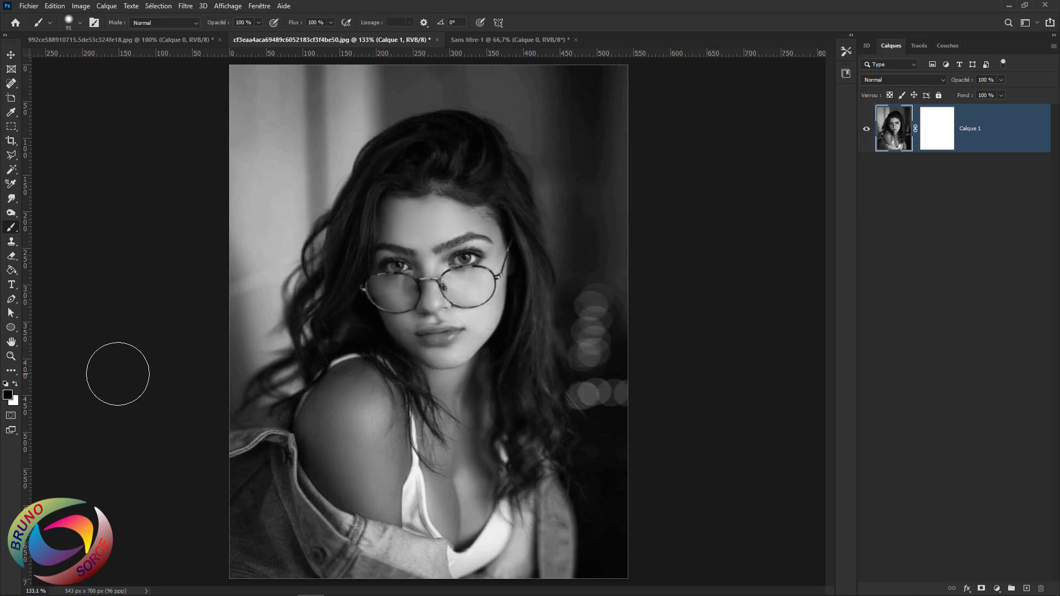
Swap the foreground to white, paint over the face on the layer's image, and undo the stroke
{"action": "left_click", "coordinate": [14, 383]}
{"action": "mouse_move", "coordinate": [375, 293]}
{"action": "left_mouse_down"}
{"action": "mouse_move", "coordinate": [317, 290]}
{"action": "mouse_move", "coordinate": [450, 228]}
{"action": "mouse_move", "coordinate": [446, 274]}
{"action": "mouse_move", "coordinate": [355, 382]}
{"action": "mouse_move", "coordinate": [453, 388]}
{"action": "left_mouse_up"}
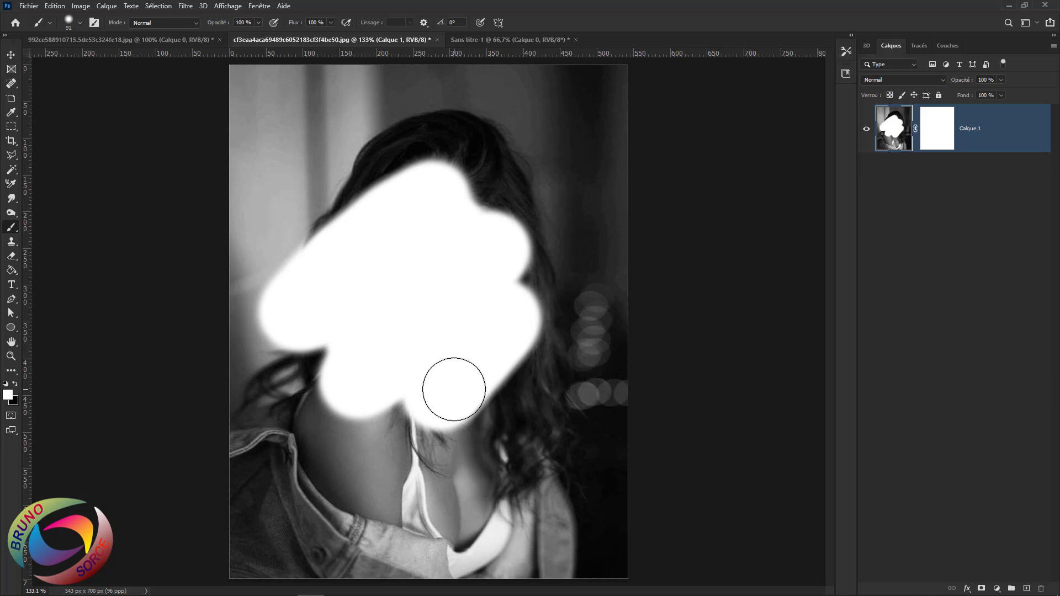
{"action": "key", "text": "ctrl+z"}
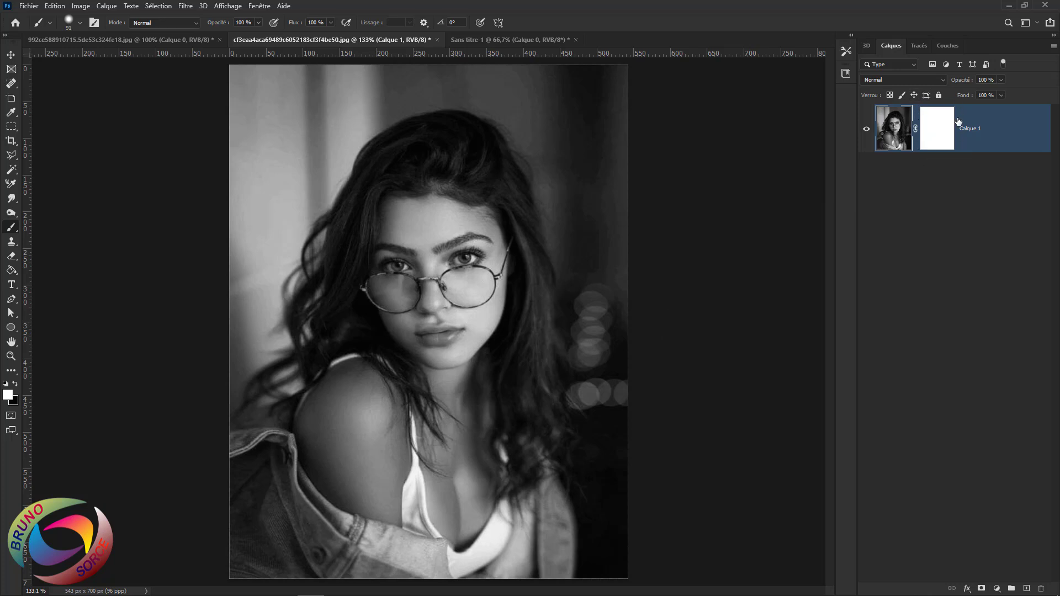
Paint the face away with black on the layer mask, restore it with white, and return to the layer image with the Move tool
{"action": "left_click", "coordinate": [933, 132]}
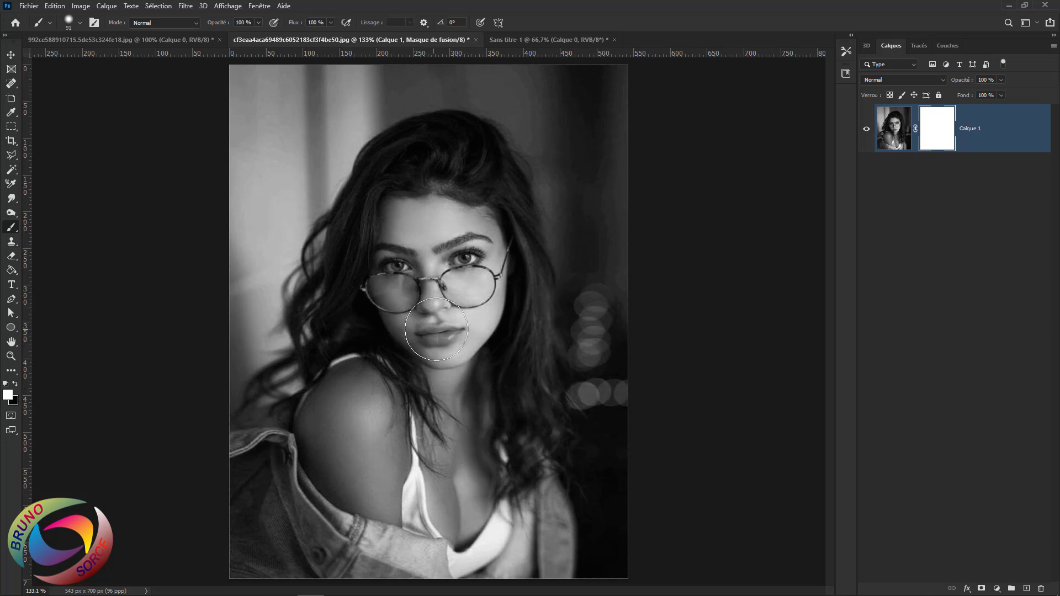
{"action": "key", "text": "x"}
{"action": "mouse_move", "coordinate": [475, 215]}
{"action": "left_mouse_down"}
{"action": "mouse_move", "coordinate": [472, 187]}
{"action": "mouse_move", "coordinate": [467, 244]}
{"action": "mouse_move", "coordinate": [416, 320]}
{"action": "mouse_move", "coordinate": [433, 362]}
{"action": "mouse_move", "coordinate": [450, 348]}
{"action": "left_mouse_up"}
{"action": "key", "text": "x"}
{"action": "mouse_move", "coordinate": [368, 422]}
{"action": "left_mouse_down"}
{"action": "mouse_move", "coordinate": [485, 361]}
{"action": "mouse_move", "coordinate": [489, 305]}
{"action": "mouse_move", "coordinate": [409, 364]}
{"action": "mouse_move", "coordinate": [395, 310]}
{"action": "mouse_move", "coordinate": [349, 297]}
{"action": "mouse_move", "coordinate": [371, 235]}
{"action": "mouse_move", "coordinate": [331, 246]}
{"action": "left_mouse_up"}
{"action": "left_click_drag", "start_coordinate": [450, 165], "coordinate": [522, 180]}
{"action": "left_click", "coordinate": [896, 127]}
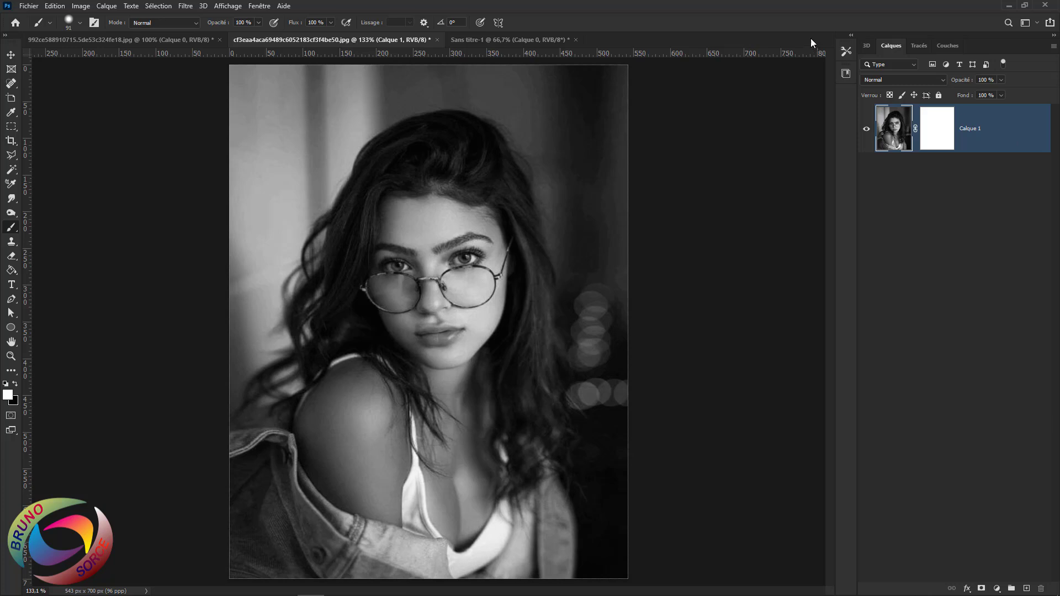
{"action": "left_click", "coordinate": [11, 55]}
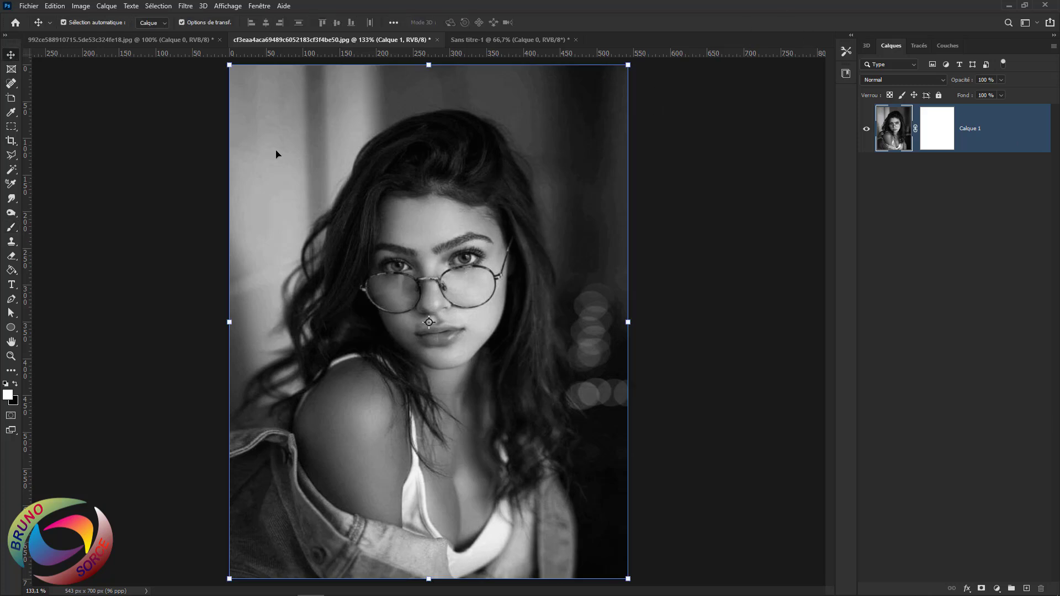
Switch to the forest document and embed the image 992ce588910715.5de53c324fe18.jpg showing the woman behind a branch
{"action": "left_click", "coordinate": [155, 42]}
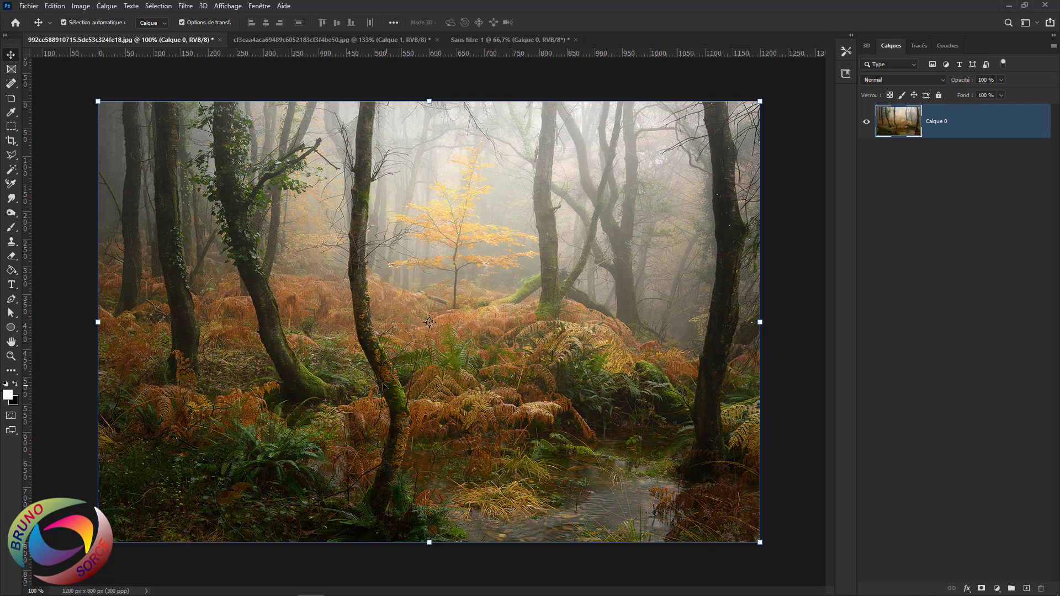
{"action": "left_click", "coordinate": [29, 8]}
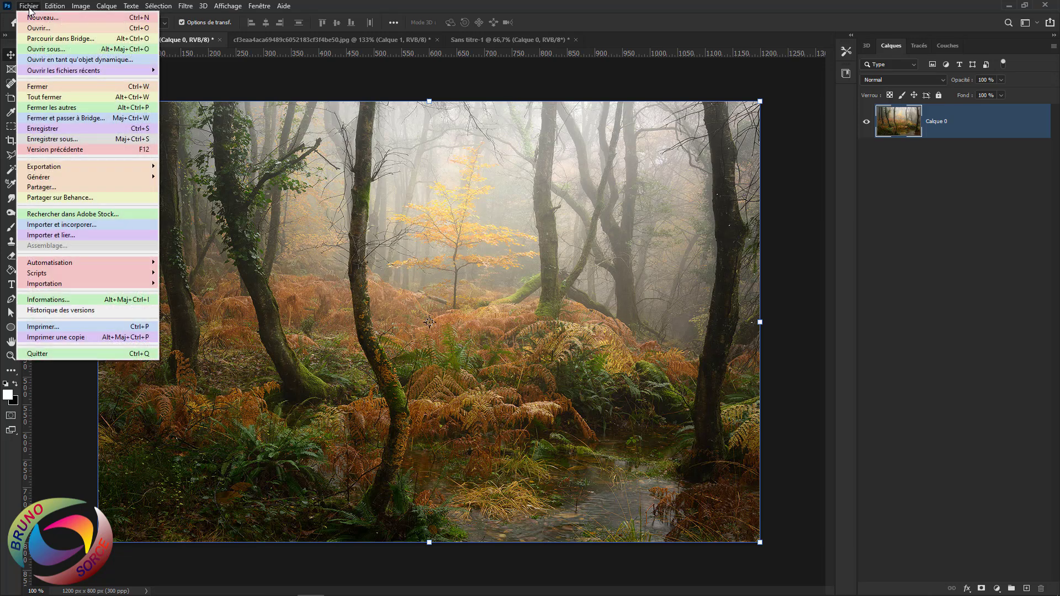
{"action": "left_click", "coordinate": [52, 227]}
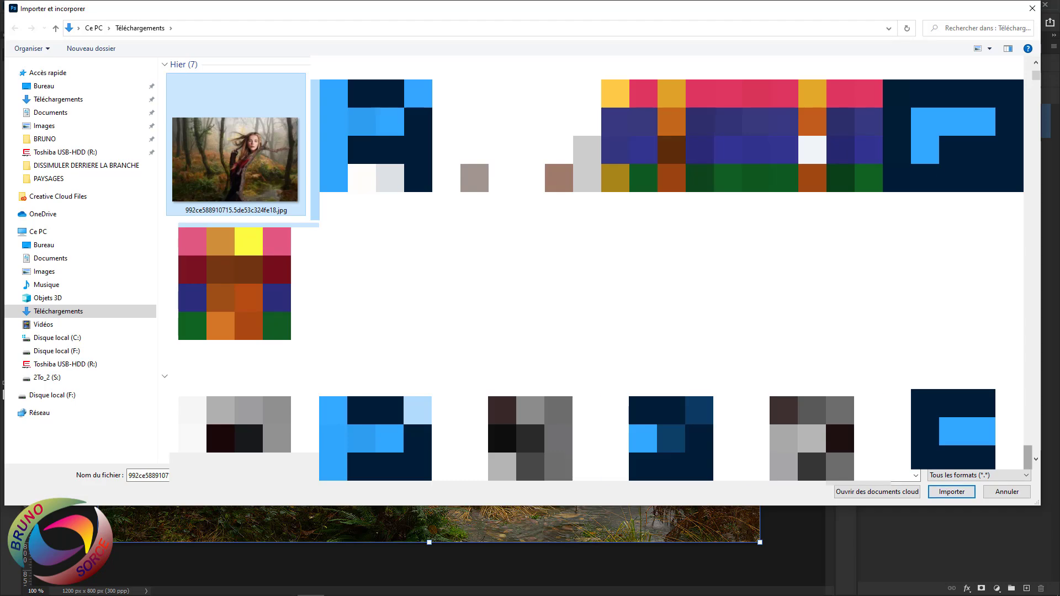
{"action": "left_click", "coordinate": [949, 491]}
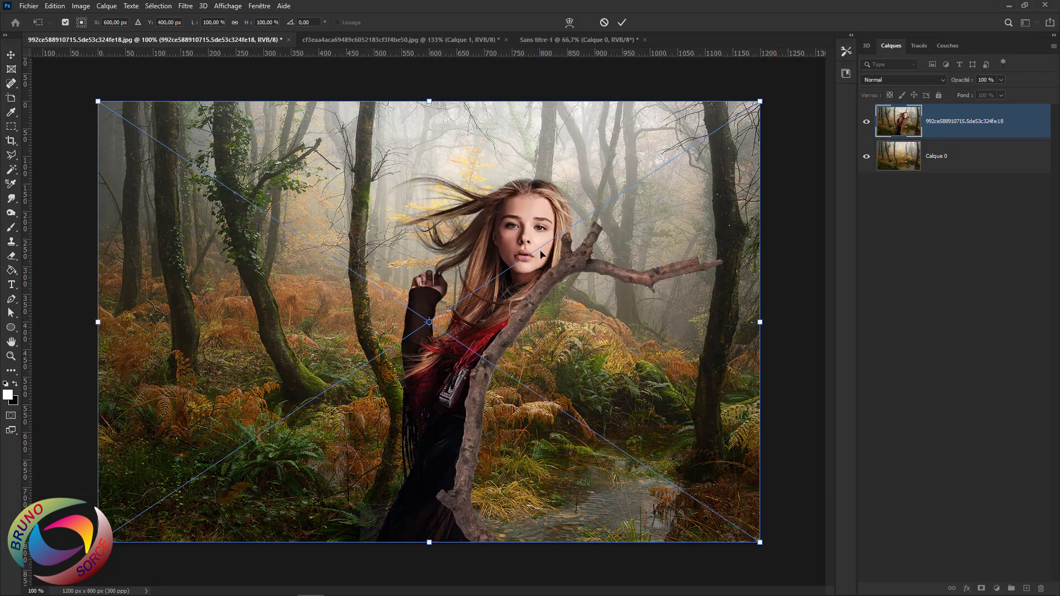
Scale the embedded image down to about half size, commit the transform, and move it toward the forest's upper left
{"action": "mouse_move", "coordinate": [560, 231]}
{"action": "left_mouse_down"}
{"action": "mouse_move", "coordinate": [504, 194]}
{"action": "mouse_move", "coordinate": [474, 249]}
{"action": "mouse_move", "coordinate": [566, 325]}
{"action": "mouse_move", "coordinate": [630, 244]}
{"action": "mouse_move", "coordinate": [563, 229]}
{"action": "left_mouse_up"}
{"action": "left_click_drag", "start_coordinate": [767, 106], "coordinate": [466, 280]}
{"action": "left_click_drag", "start_coordinate": [398, 312], "coordinate": [566, 217]}
{"action": "left_click", "coordinate": [621, 22]}
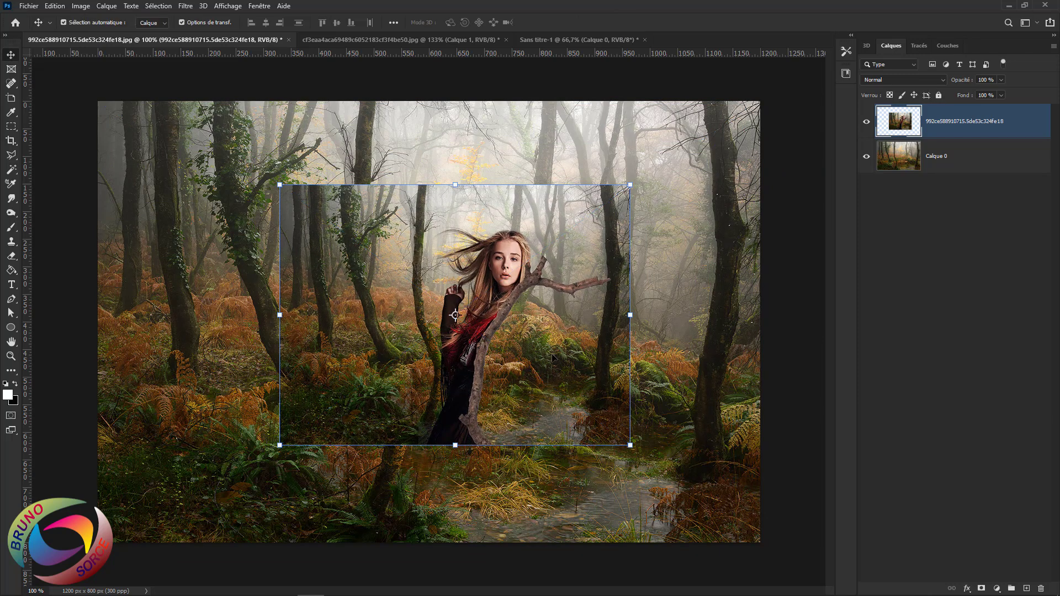
{"action": "left_click_drag", "start_coordinate": [507, 249], "coordinate": [417, 220]}
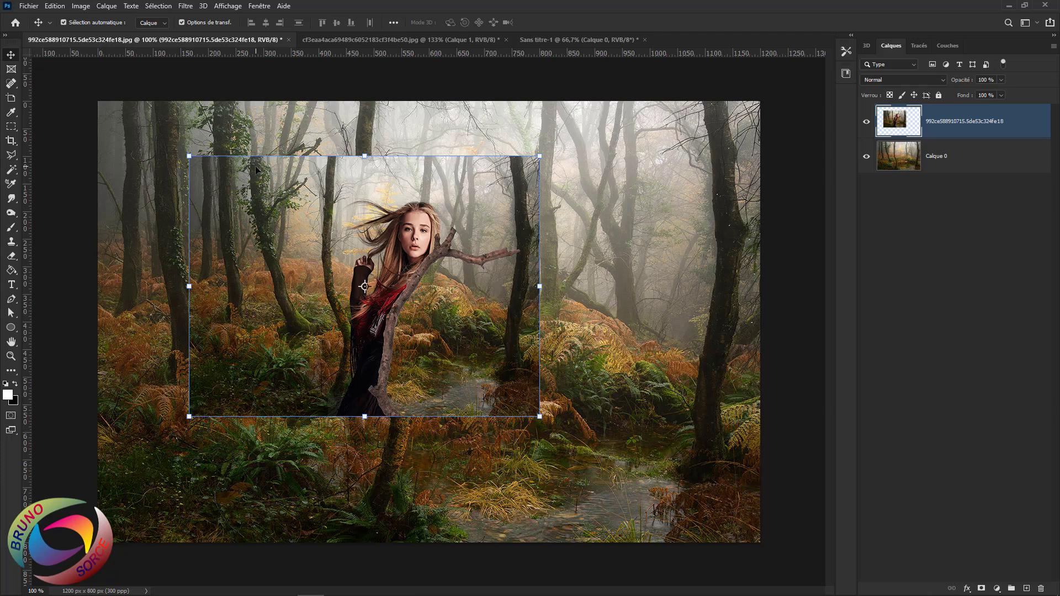
Toggle the Eraser's brush cursor display, erase one soft spot beside the woman on the placed layer, and undo it
{"action": "left_click", "coordinate": [12, 256]}
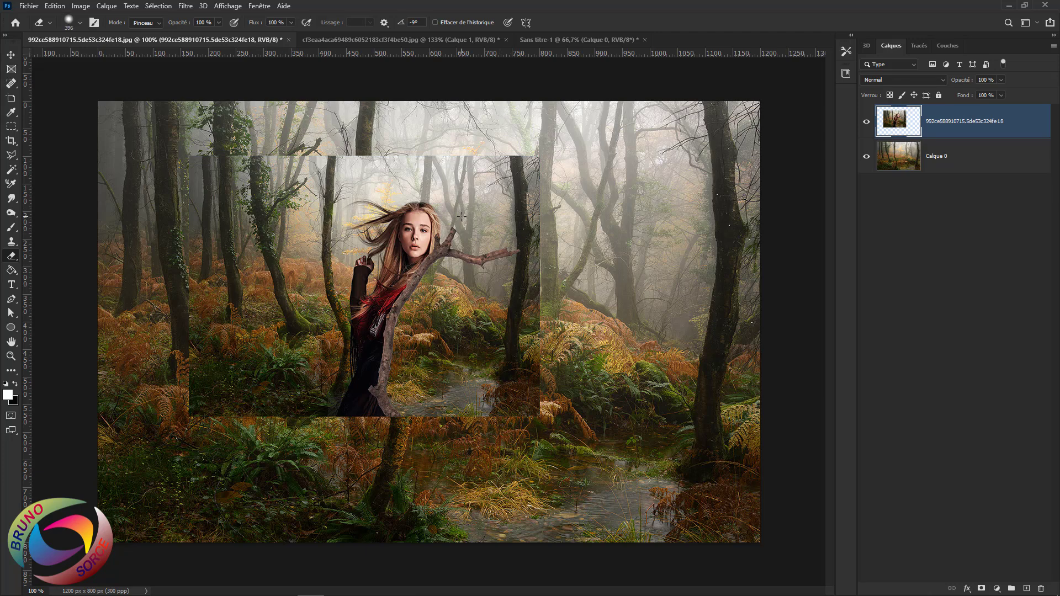
{"action": "scroll", "coordinate": [462, 216], "scroll_direction": "up", "scroll_amount": 5}
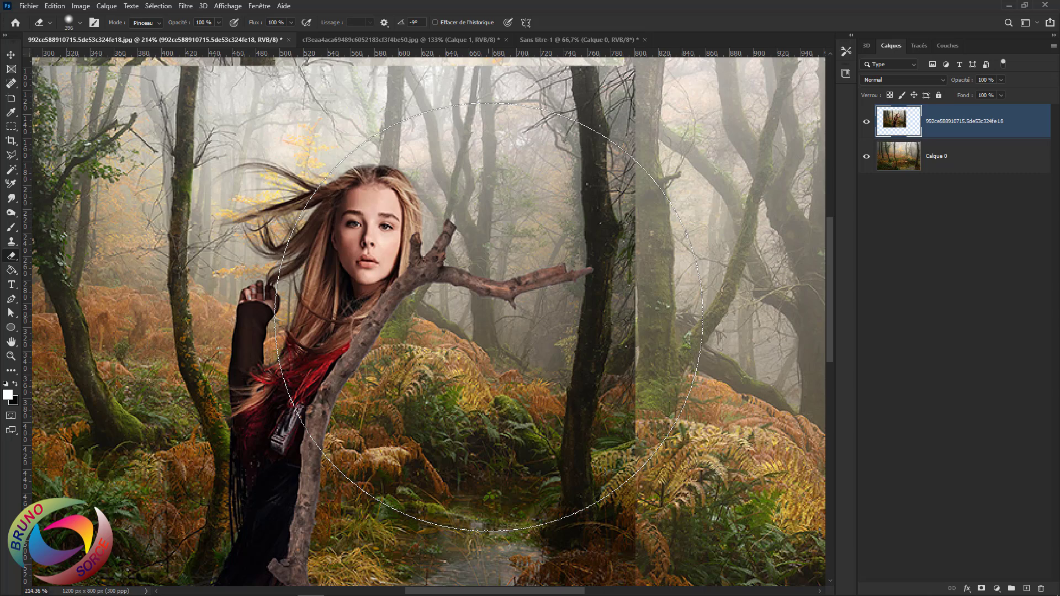
{"action": "key", "text": "Caps_Lock"}
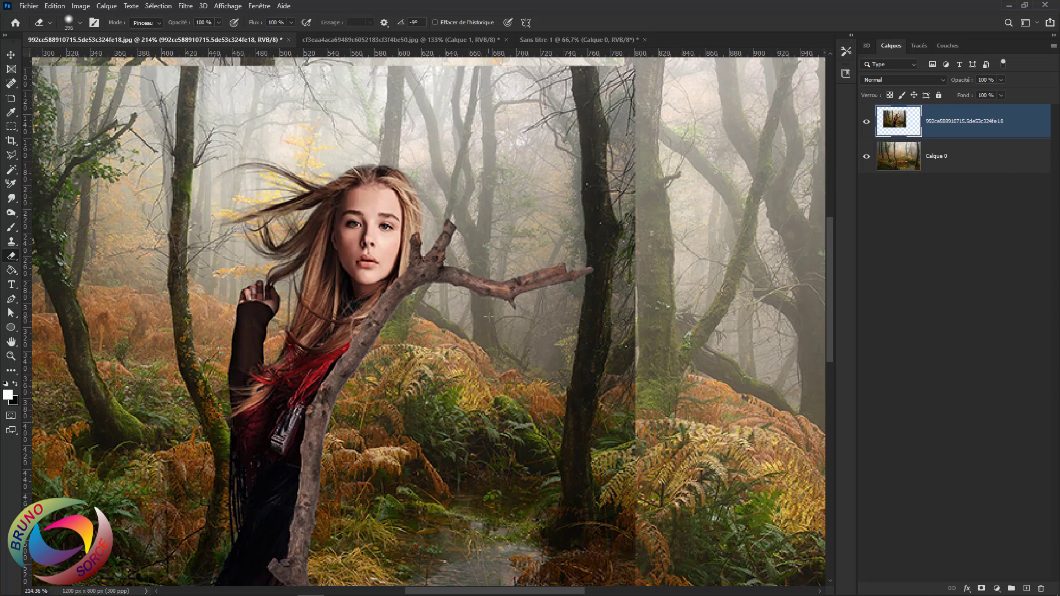
{"action": "left_click", "coordinate": [488, 316]}
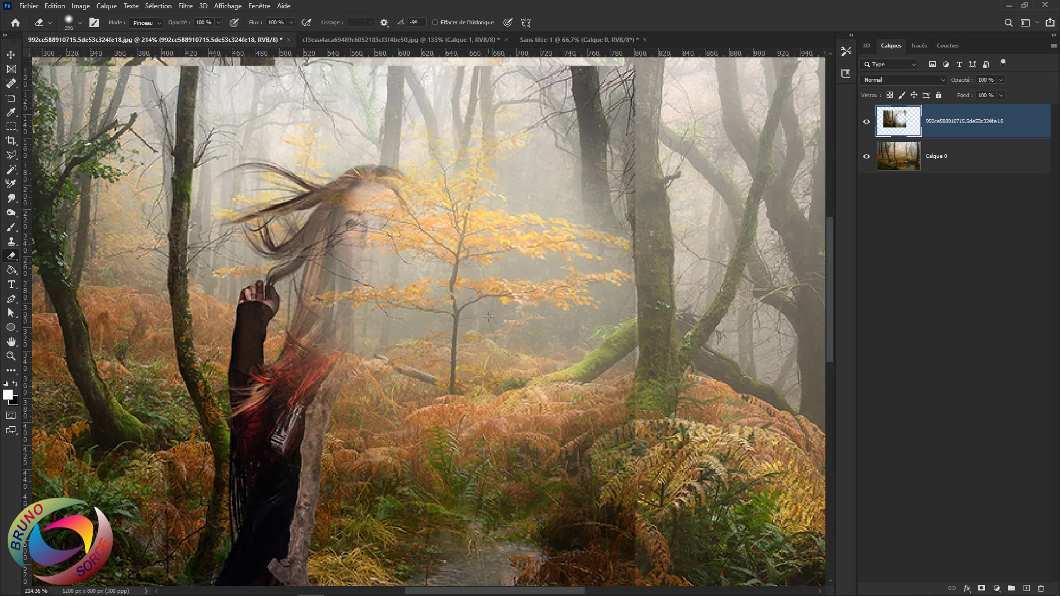
{"action": "key", "text": "ctrl+z"}
Set the Eraser brush to maximum hardness and a size of 190 px
{"action": "right_click", "coordinate": [491, 316]}
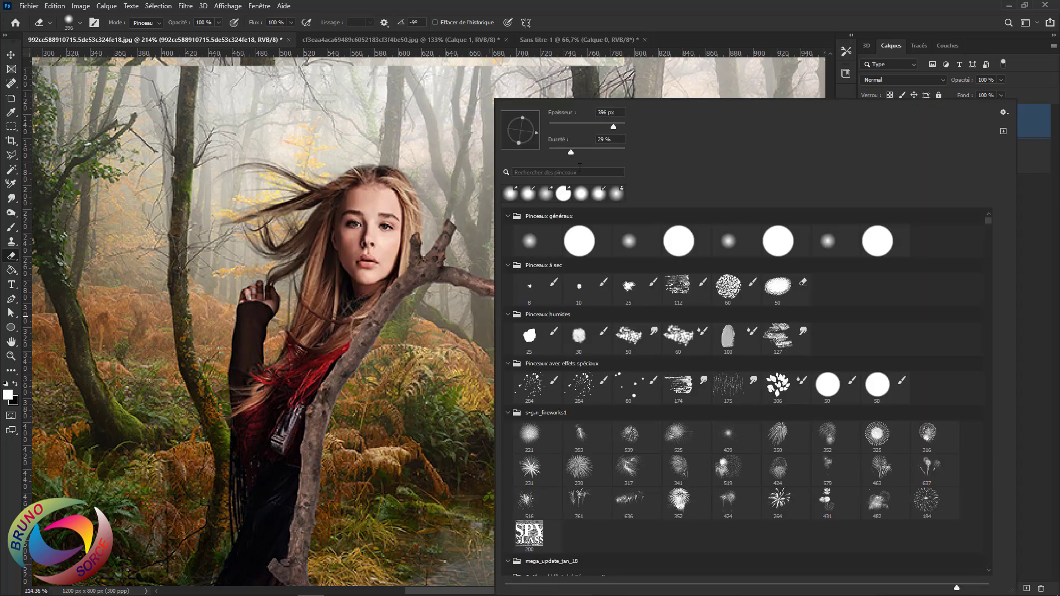
{"action": "left_click_drag", "start_coordinate": [572, 153], "coordinate": [671, 152]}
{"action": "left_click", "coordinate": [637, 23]}
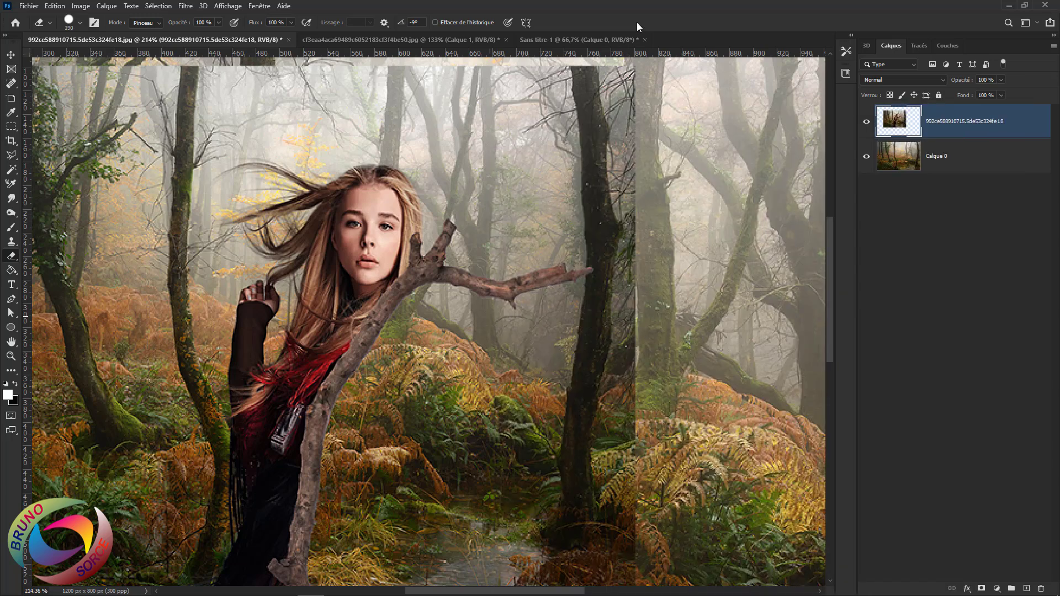
Erase four hard-edged spots on and around the woman in the placed image, then undo all of them
{"action": "left_click", "coordinate": [504, 237]}
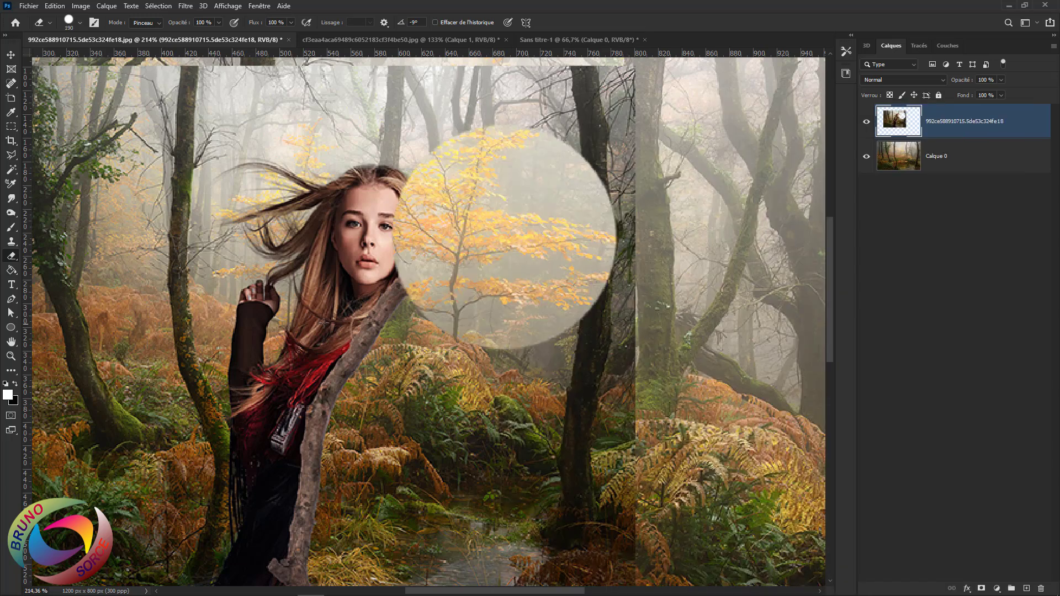
{"action": "left_click", "coordinate": [292, 300]}
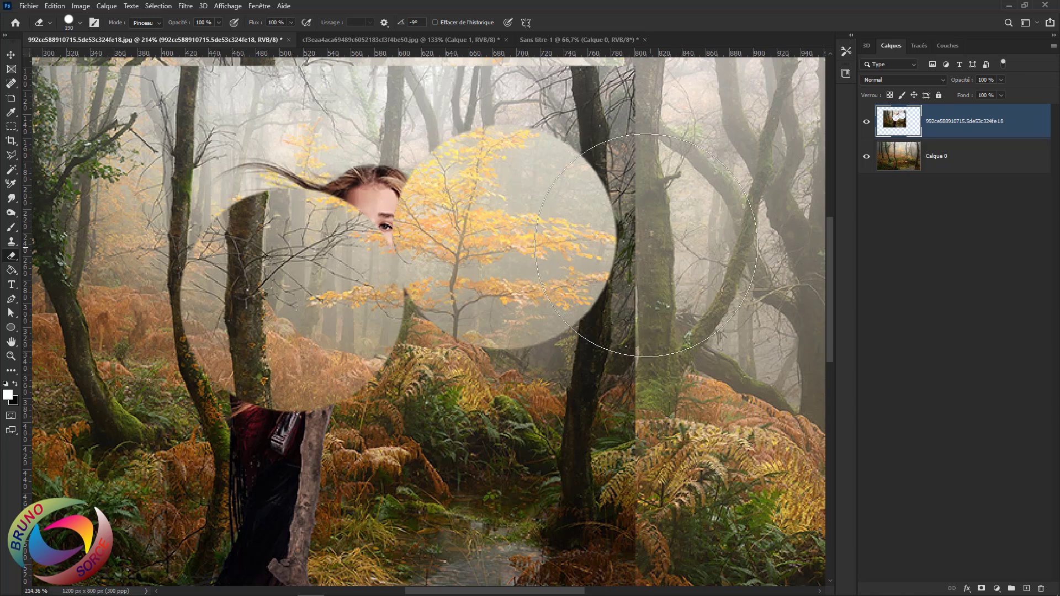
{"action": "left_click", "coordinate": [585, 255]}
{"action": "left_click", "coordinate": [464, 328]}
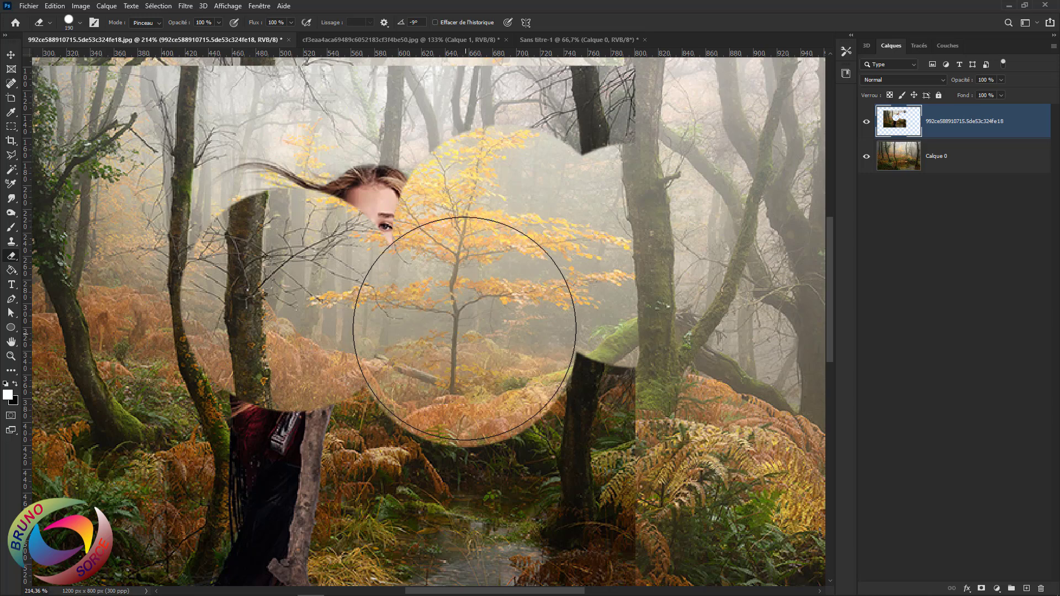
{"action": "key", "text": "ctrl+z"}
{"action": "key", "text": "ctrl+z"}
{"action": "key", "text": "ctrl+z"}
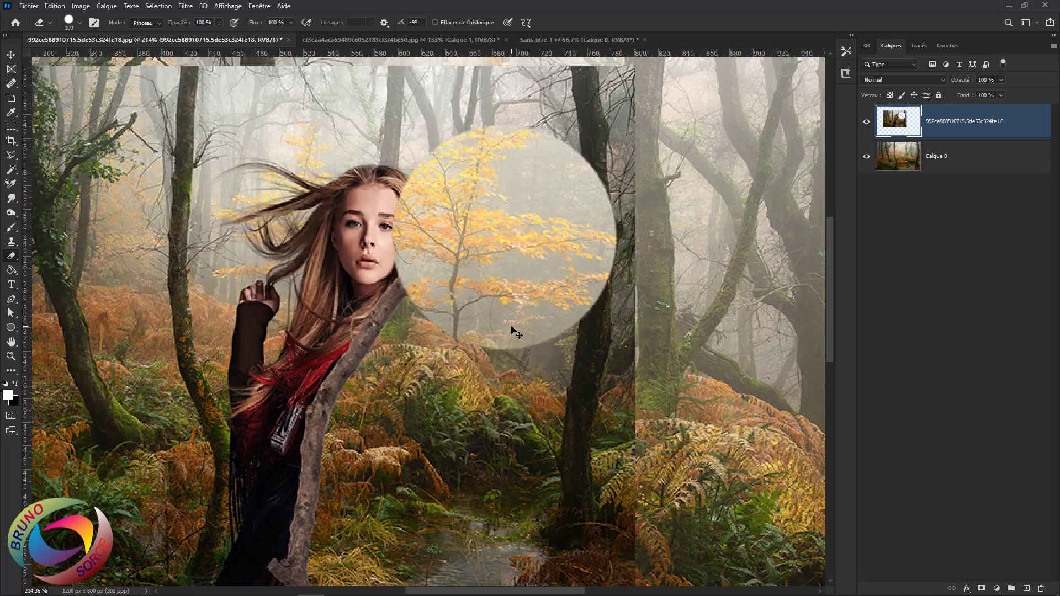
{"action": "key", "text": "ctrl+z"}
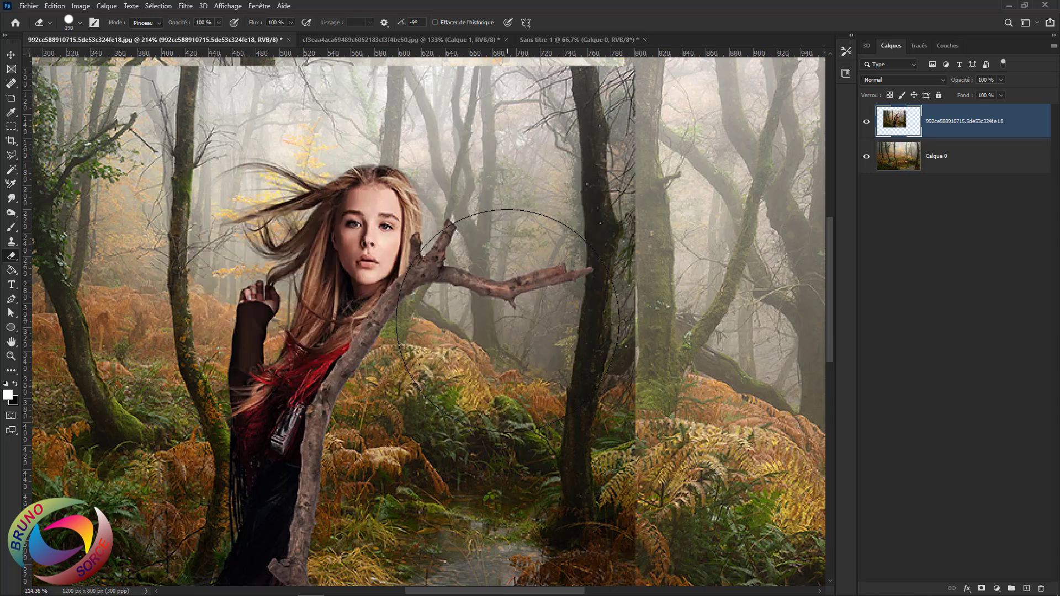
Delete the placed image layer of the woman with the Move tool active and fit the forest image to the window
{"action": "key", "text": "v"}
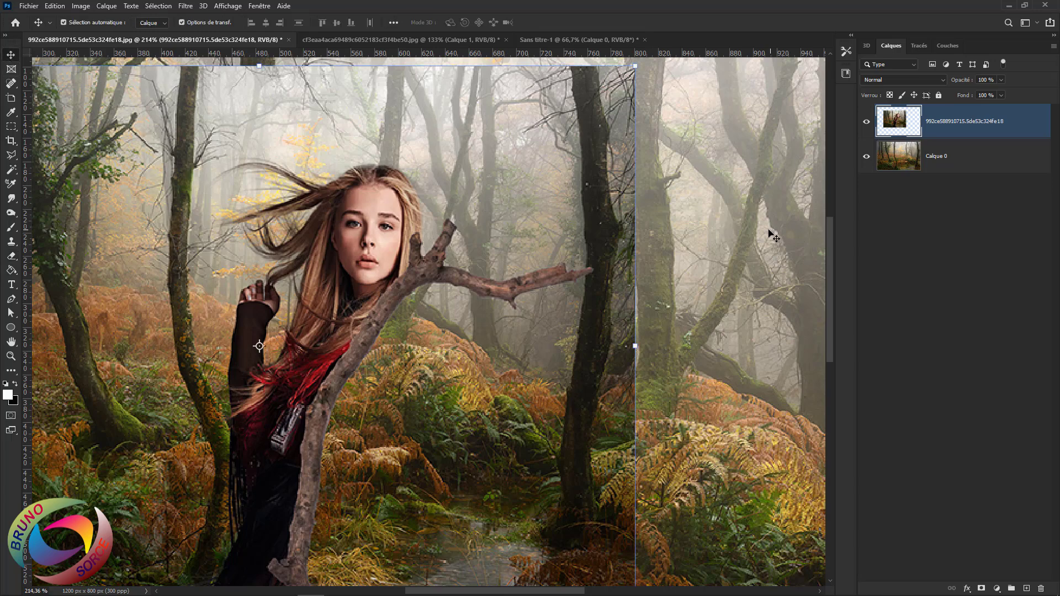
{"action": "scroll", "coordinate": [632, 239], "scroll_direction": "down", "scroll_amount": 2}
{"action": "scroll", "coordinate": [632, 239], "scroll_direction": "down", "scroll_amount": 3}
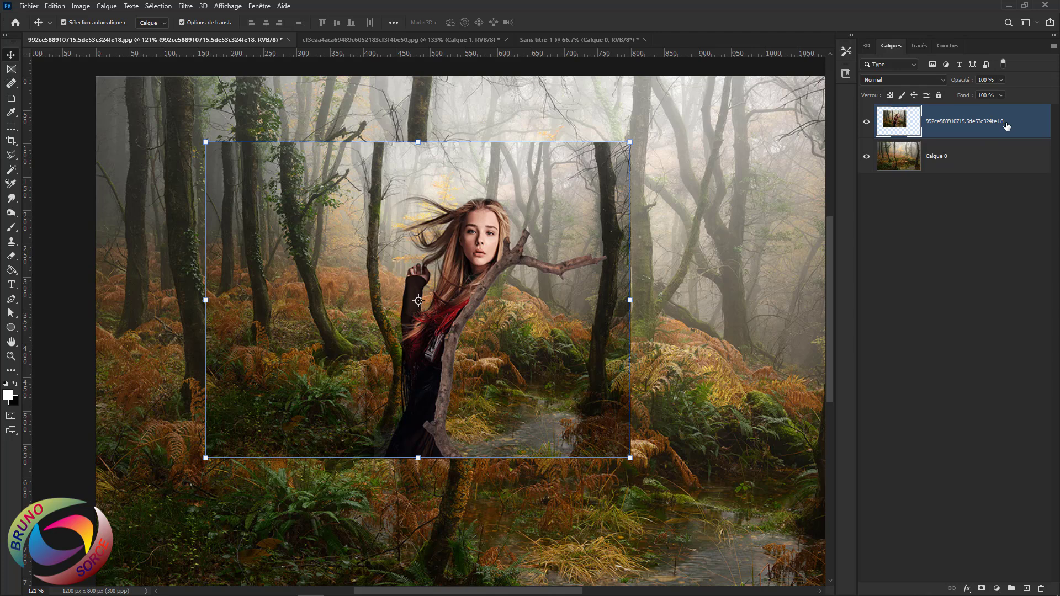
{"action": "key", "text": "Delete"}
{"action": "key", "text": "ctrl+0"}
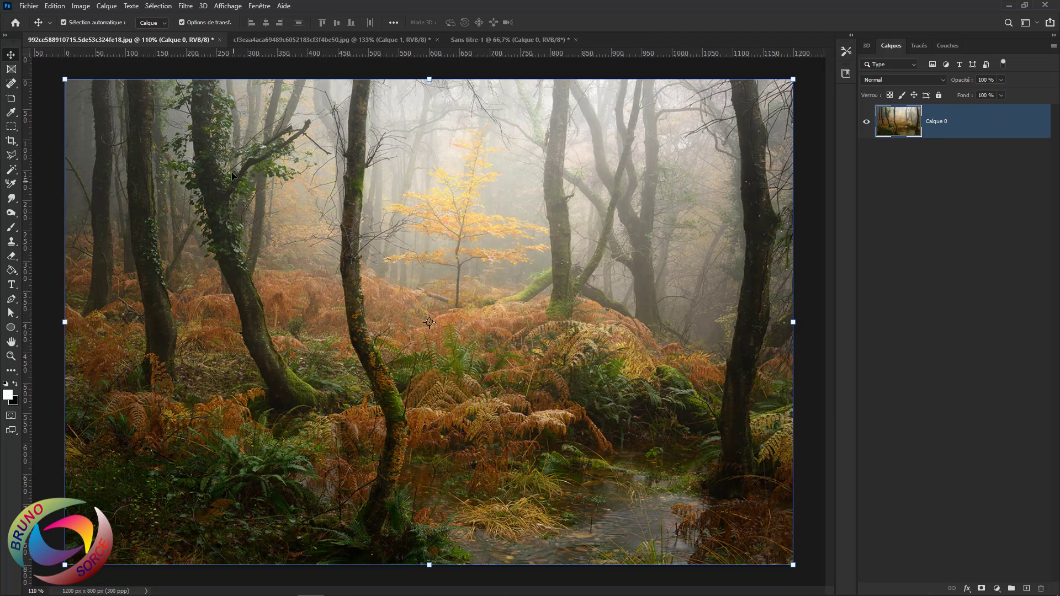
Check which Esthétiques and Rendu filters, such as Peinture à l'huile and Flamme, are available for the forest layer
{"action": "left_click", "coordinate": [187, 6]}
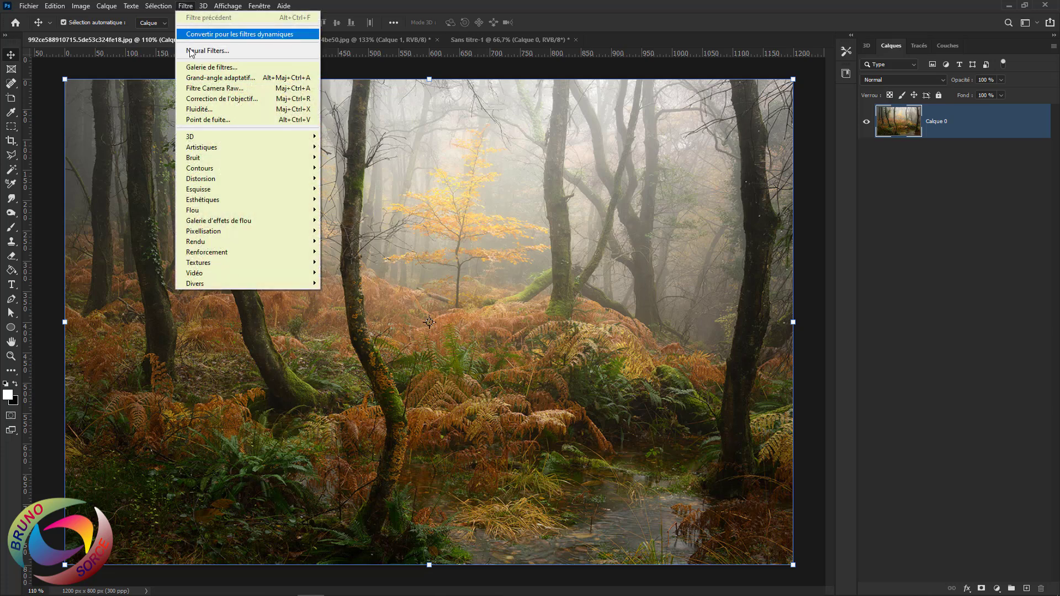
{"action": "mouse_move", "coordinate": [226, 202]}
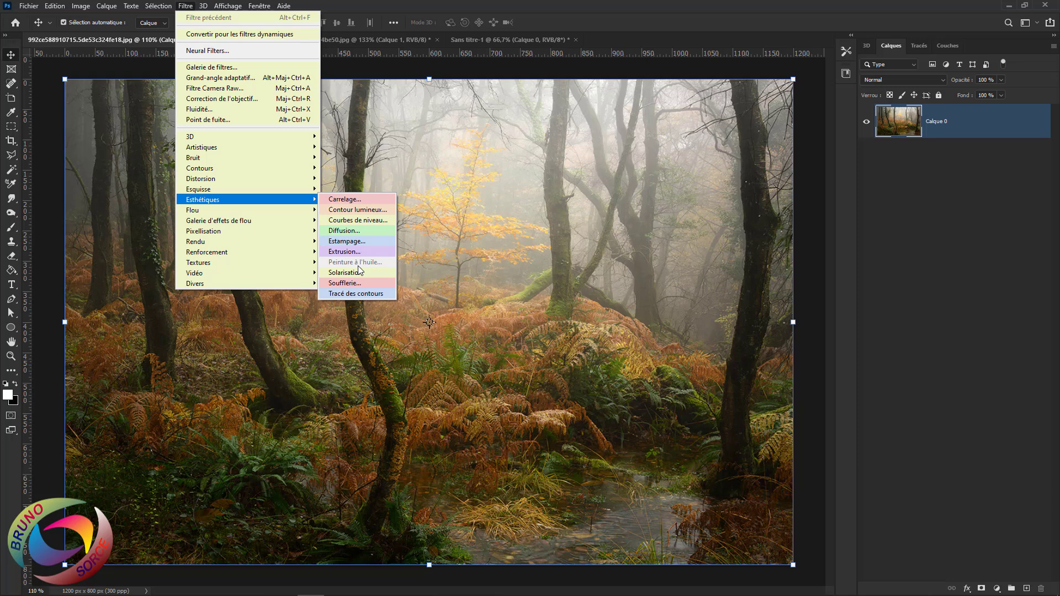
{"action": "mouse_move", "coordinate": [207, 243]}
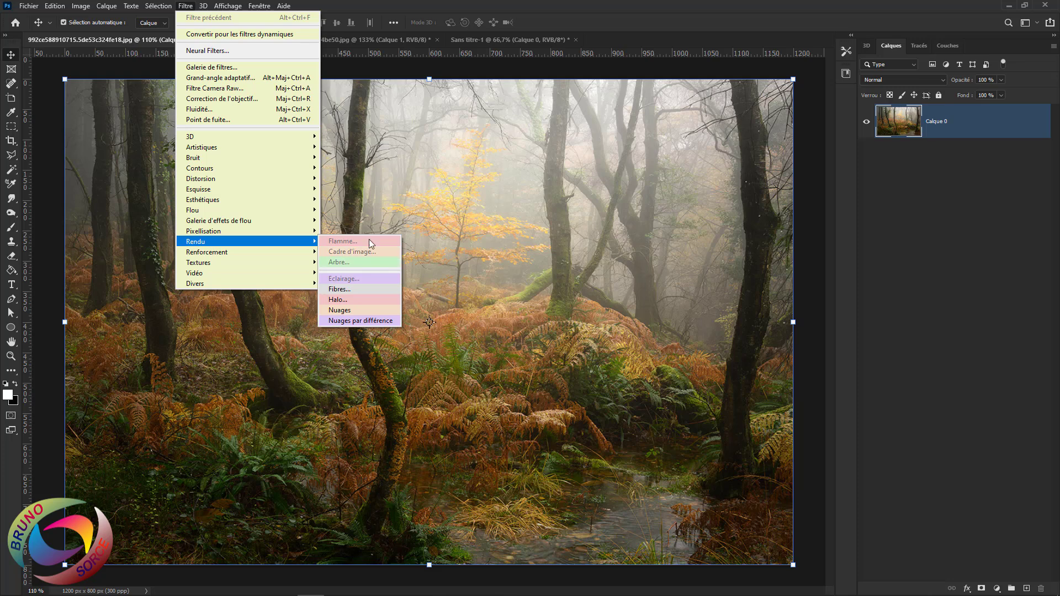
{"action": "left_click", "coordinate": [613, 23]}
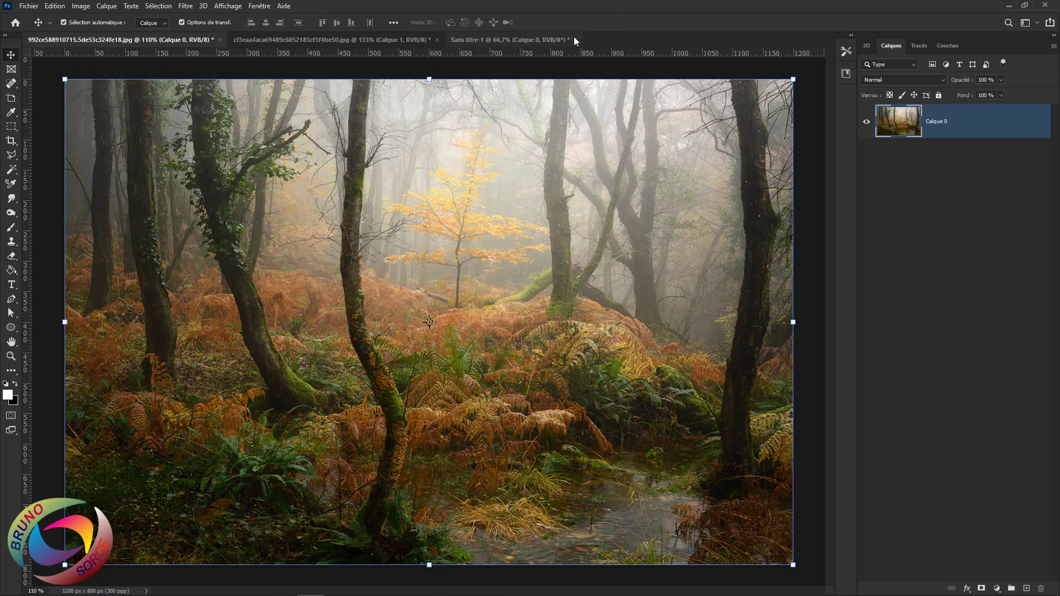
Enable the use of the graphics processor in the Performance preferences and accept its advanced settings with the drawing mode Avancé
{"action": "left_click", "coordinate": [55, 7]}
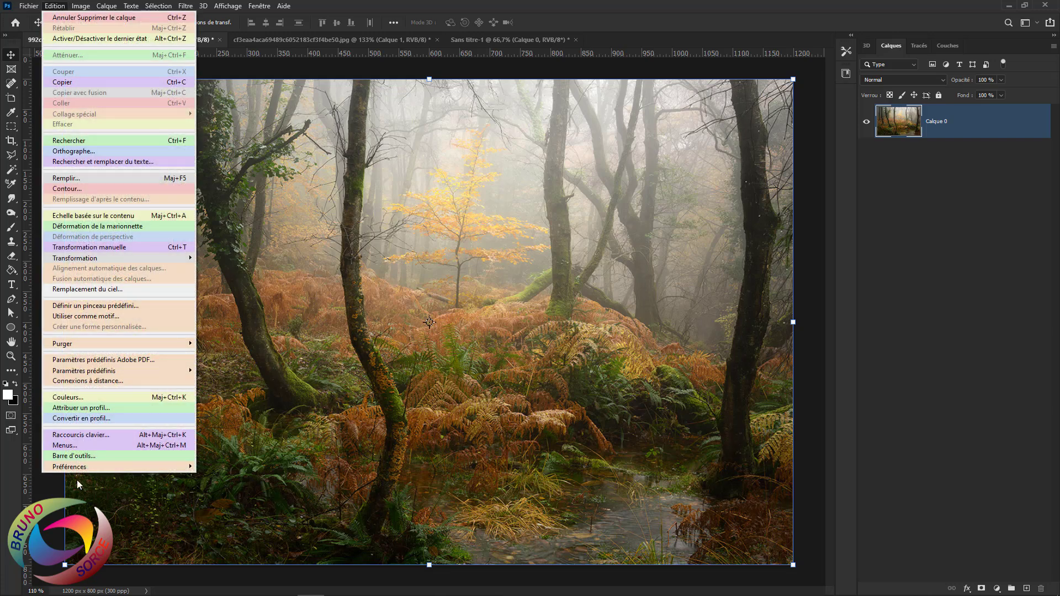
{"action": "mouse_move", "coordinate": [128, 471]}
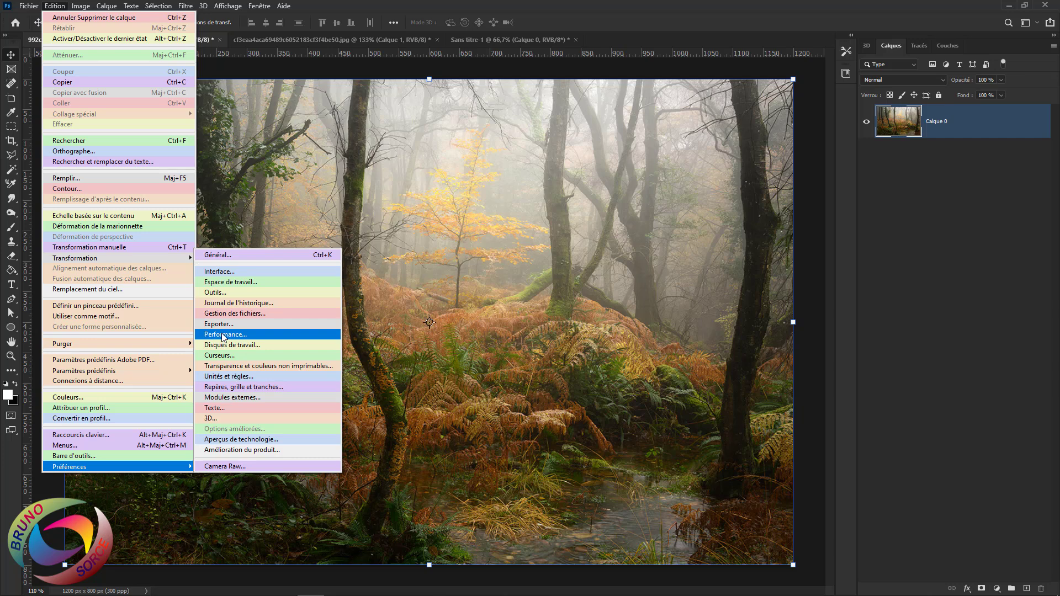
{"action": "left_click", "coordinate": [224, 335]}
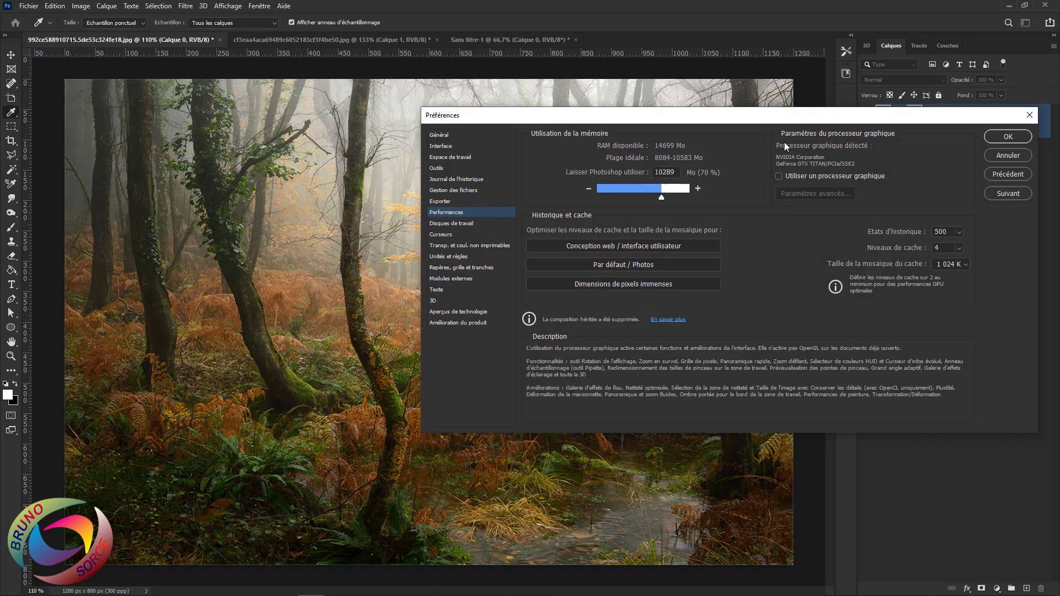
{"action": "mouse_move", "coordinate": [793, 180]}
{"action": "left_click", "coordinate": [779, 176]}
{"action": "left_click", "coordinate": [797, 194]}
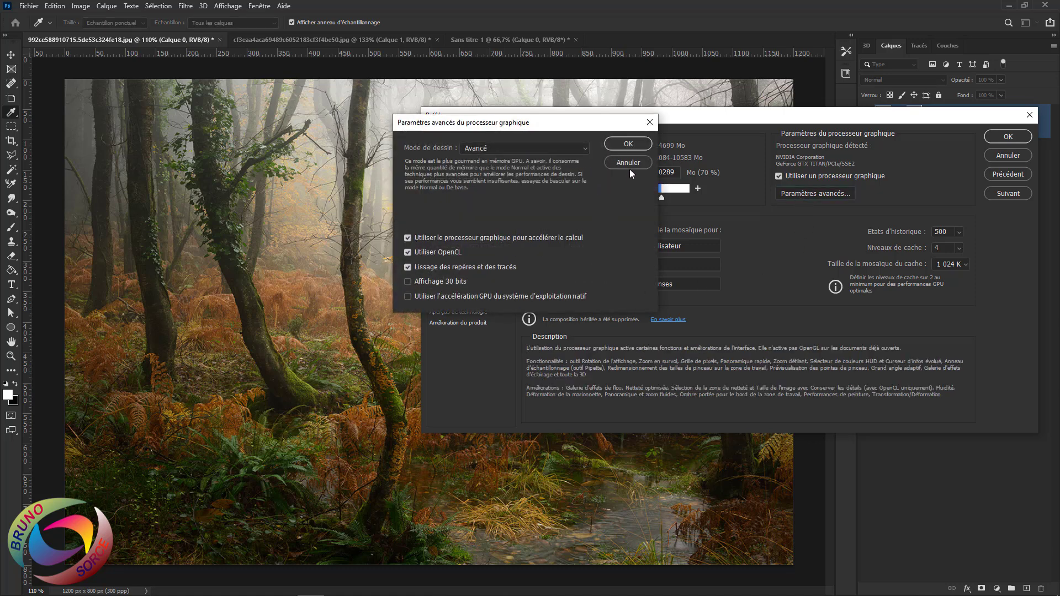
{"action": "left_click", "coordinate": [629, 144]}
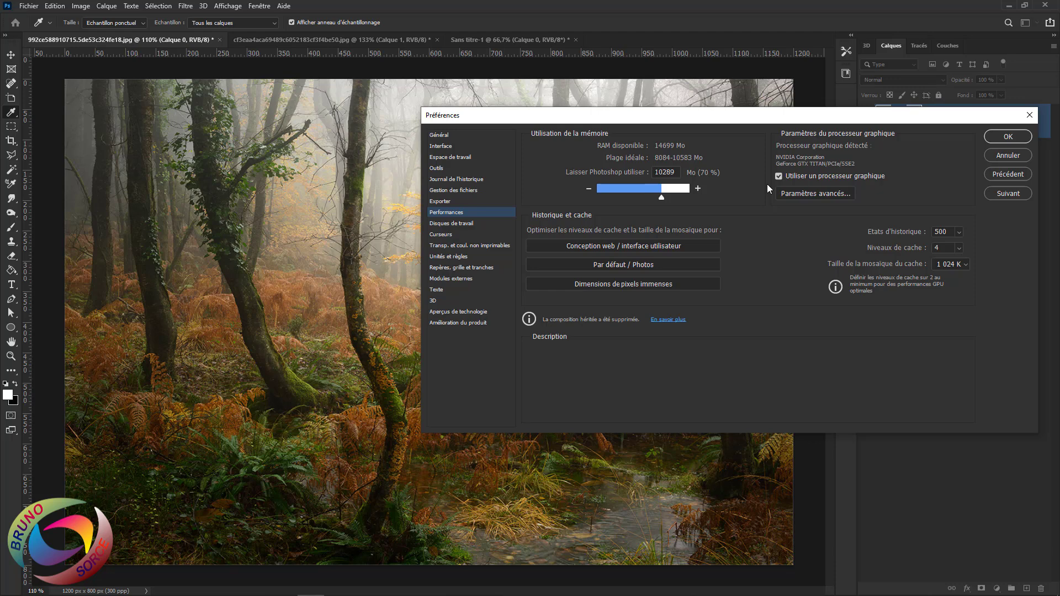
{"action": "mouse_move", "coordinate": [779, 185]}
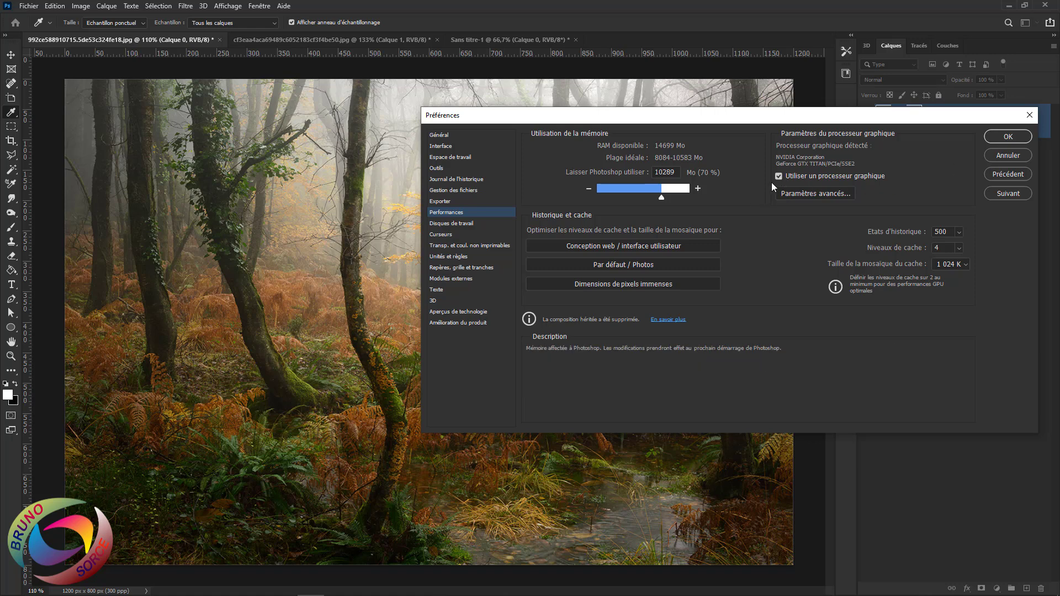
{"action": "left_click", "coordinate": [998, 137]}
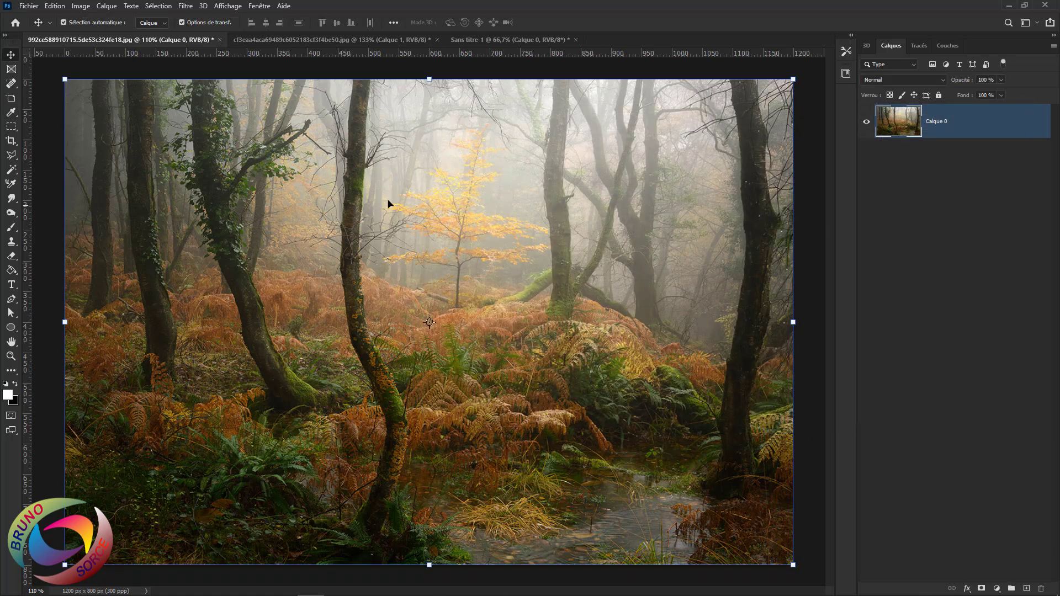
Preview the Peinture à l'huile filter on the forest layer, then cancel it
{"action": "left_click", "coordinate": [185, 6]}
{"action": "mouse_move", "coordinate": [207, 201]}
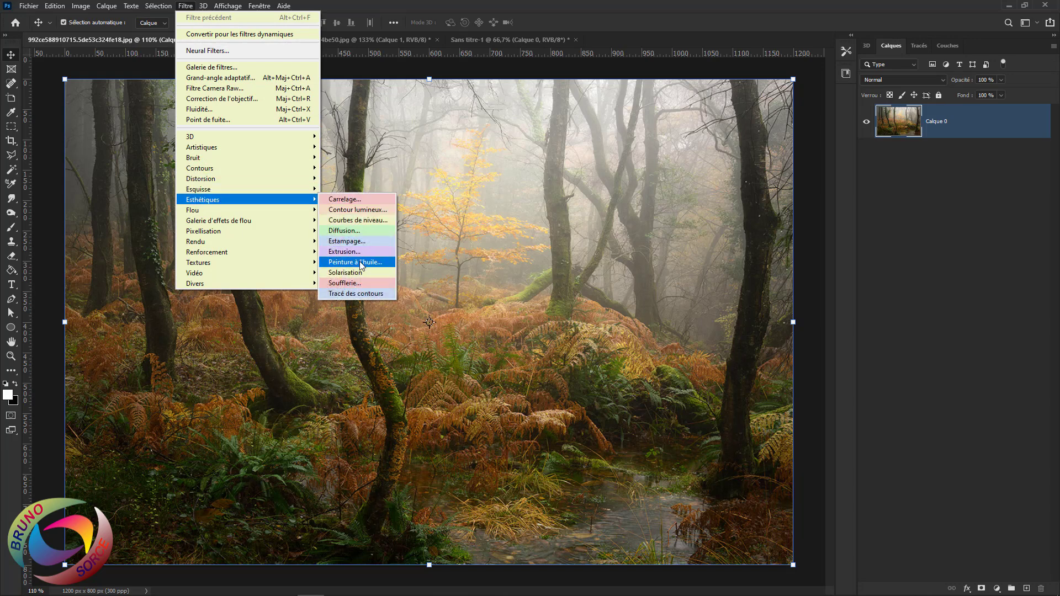
{"action": "left_click", "coordinate": [360, 263]}
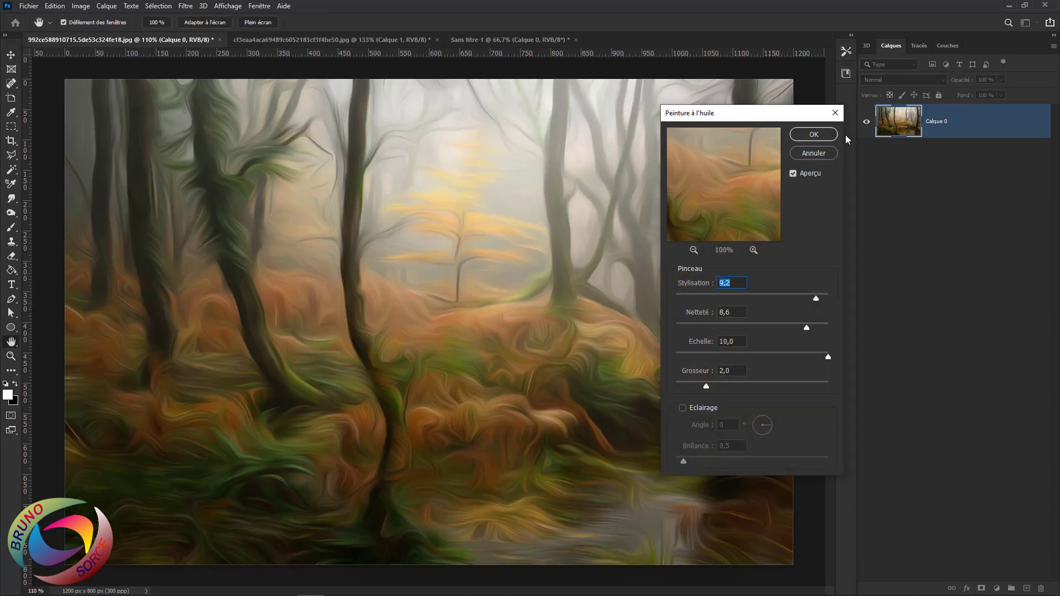
{"action": "left_click", "coordinate": [819, 151]}
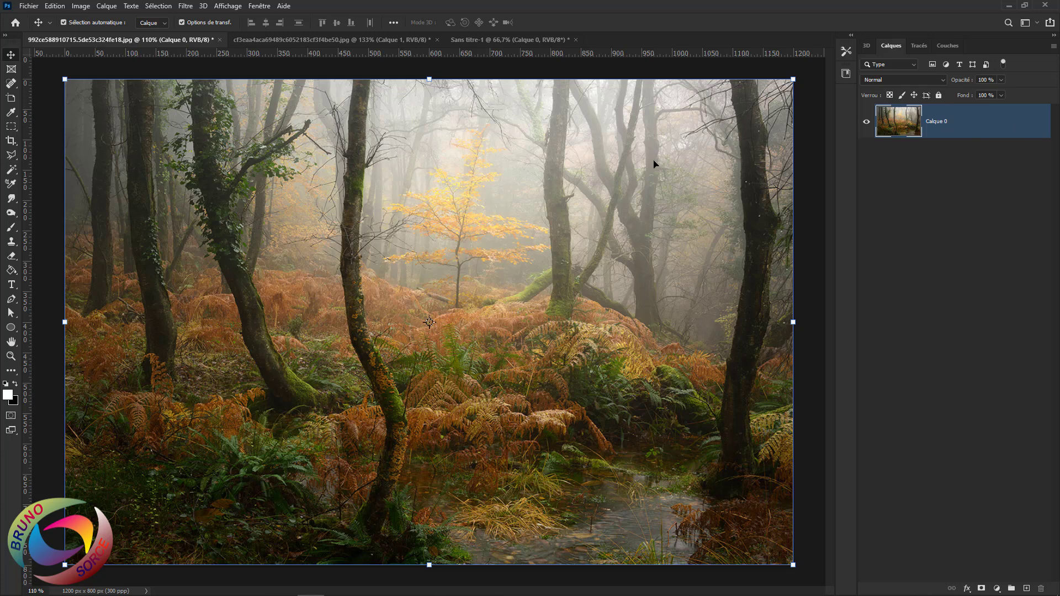
Try the Par défaut highlight colour in the Interface preferences, then set it back to Bleu
{"action": "left_click", "coordinate": [52, 6]}
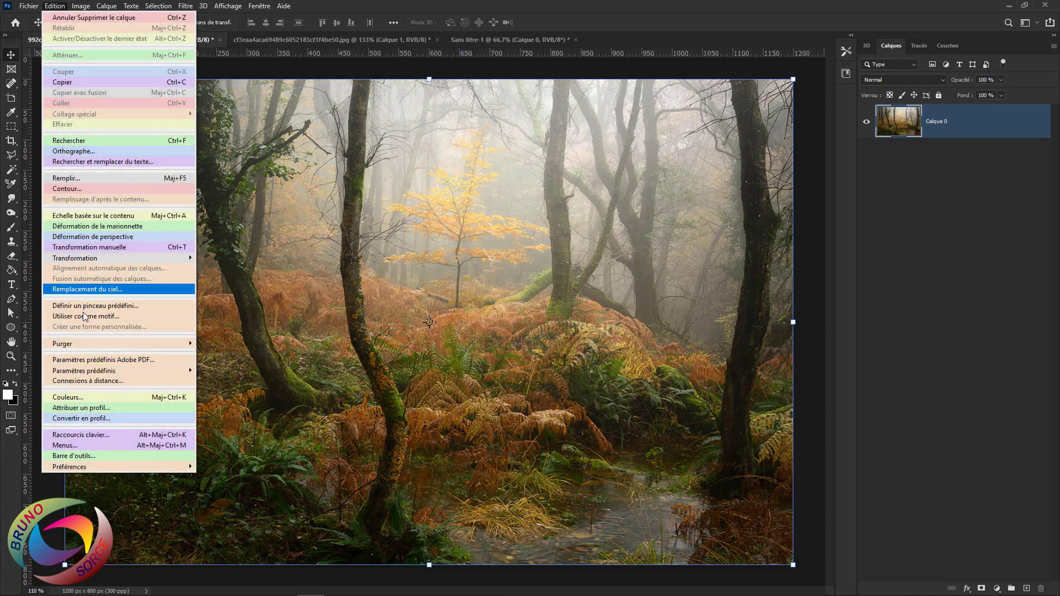
{"action": "mouse_move", "coordinate": [89, 469]}
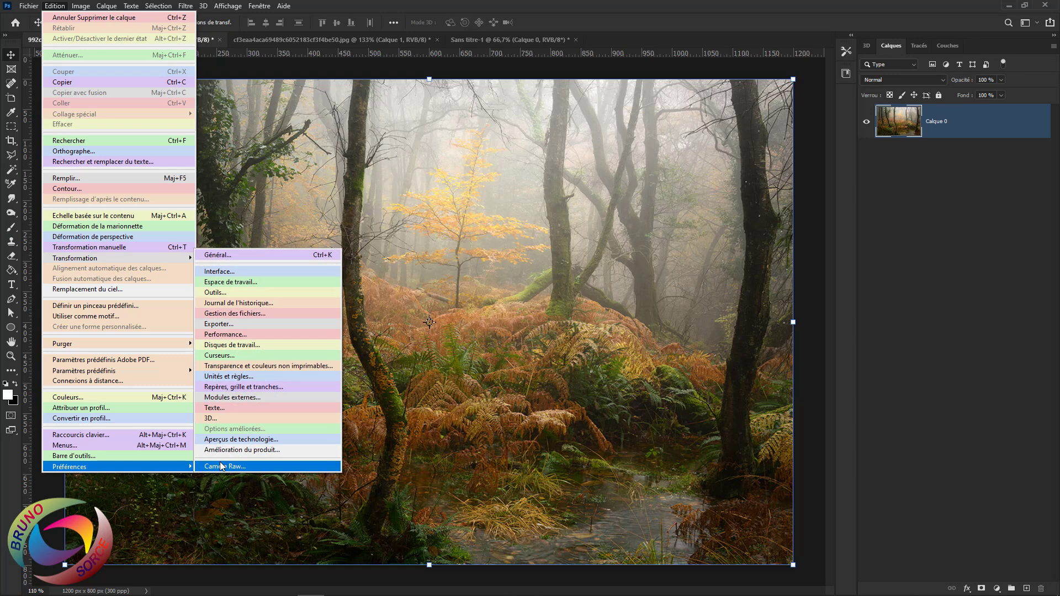
{"action": "left_click", "coordinate": [216, 273]}
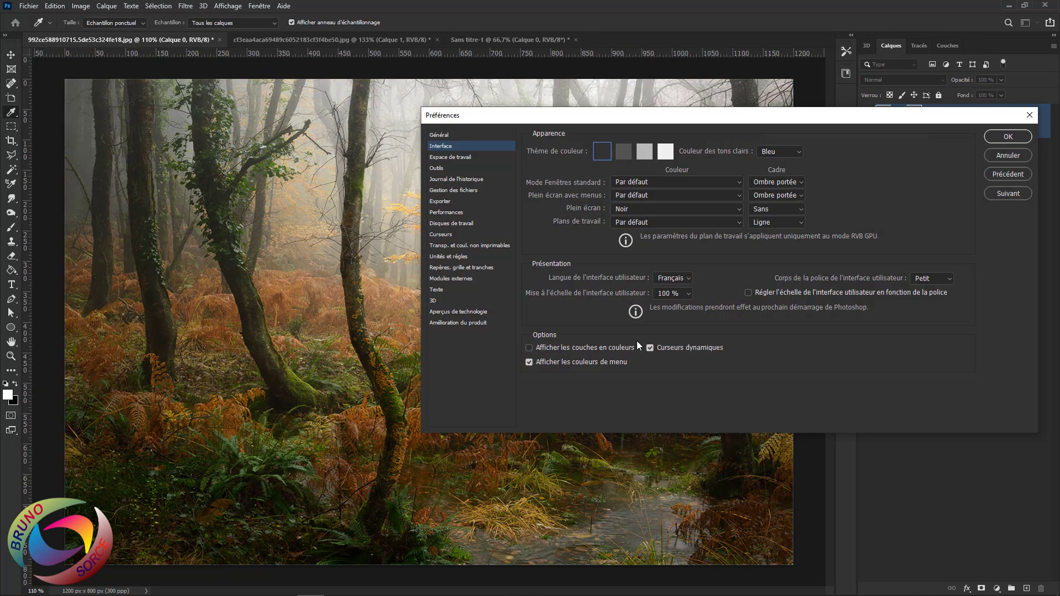
{"action": "left_click", "coordinate": [795, 152]}
{"action": "left_click", "coordinate": [779, 161]}
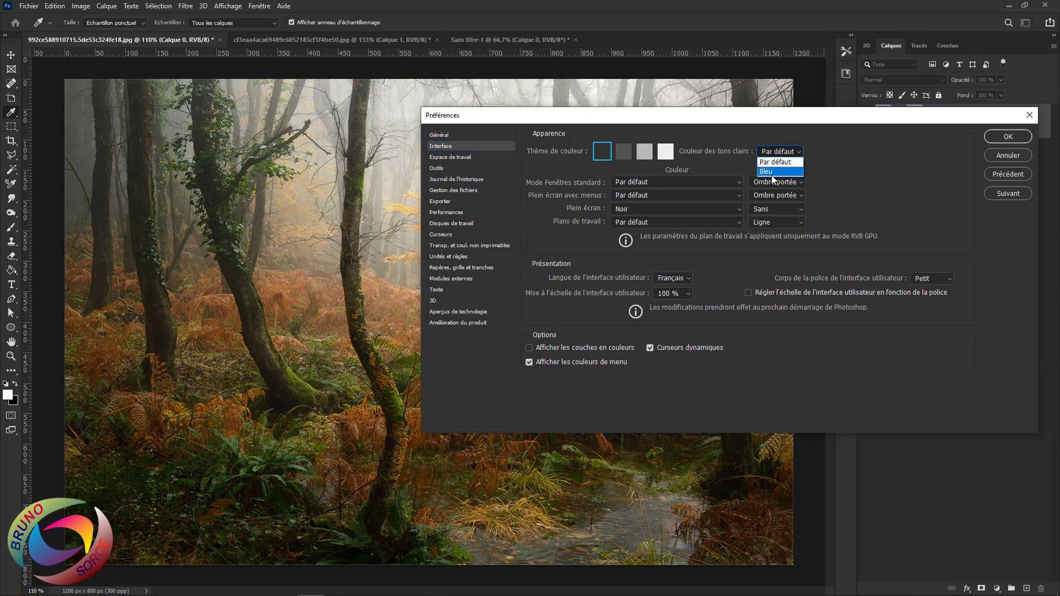
{"action": "left_click", "coordinate": [771, 172]}
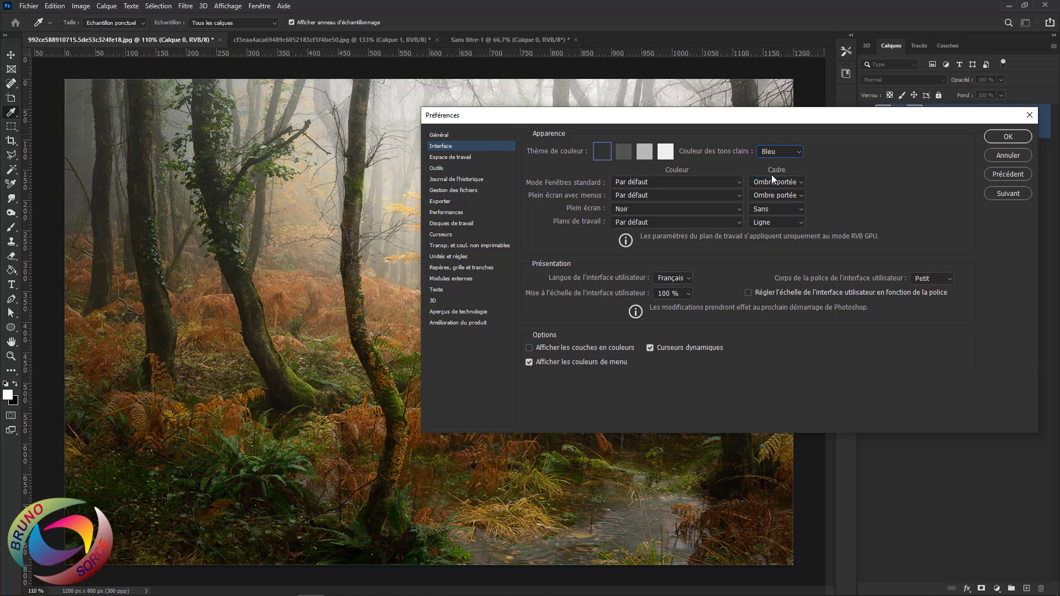
Try the three lighter interface colour themes, then choose the darkest theme again and accept the preferences
{"action": "left_click", "coordinate": [622, 152]}
{"action": "left_click", "coordinate": [646, 153]}
{"action": "left_click", "coordinate": [667, 152]}
{"action": "left_click", "coordinate": [601, 153]}
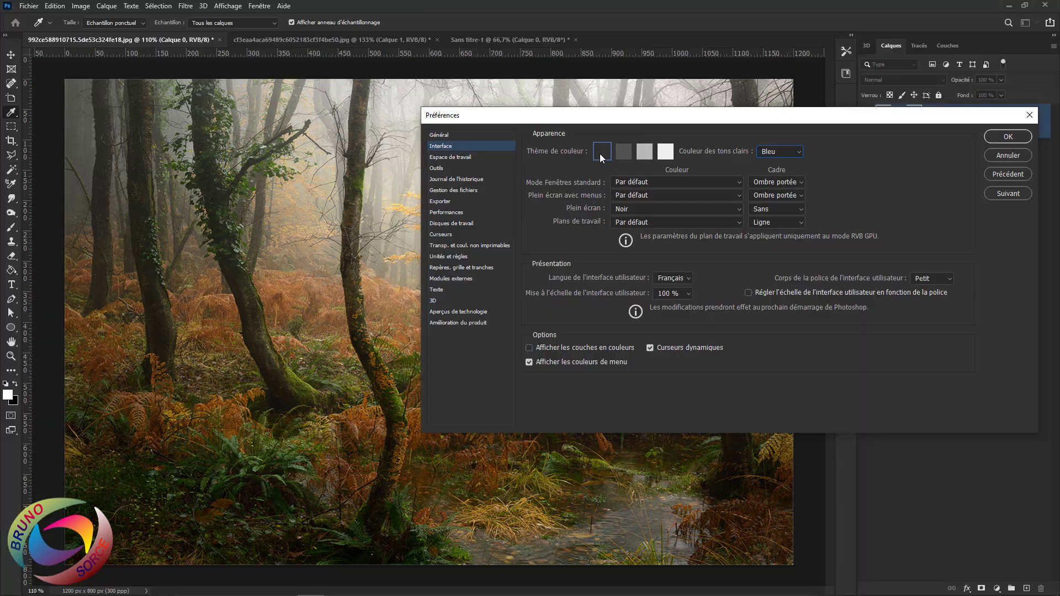
{"action": "left_click", "coordinate": [1008, 136]}
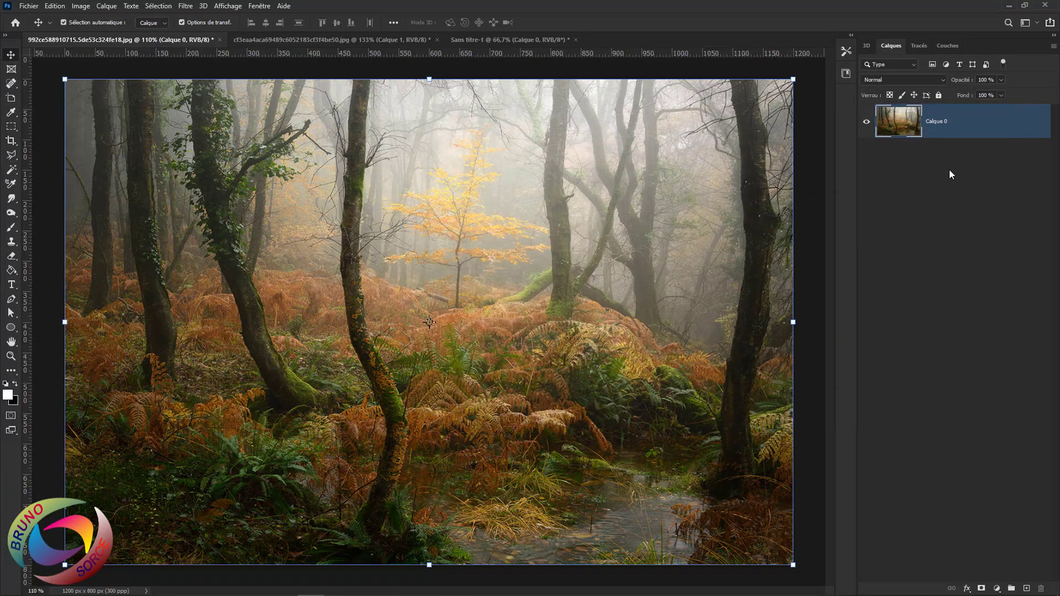
Turn off the layer thumbnails with Sans vignette, then set them back to Grandes vignettes
{"action": "right_click", "coordinate": [898, 125]}
{"action": "left_click", "coordinate": [901, 127]}
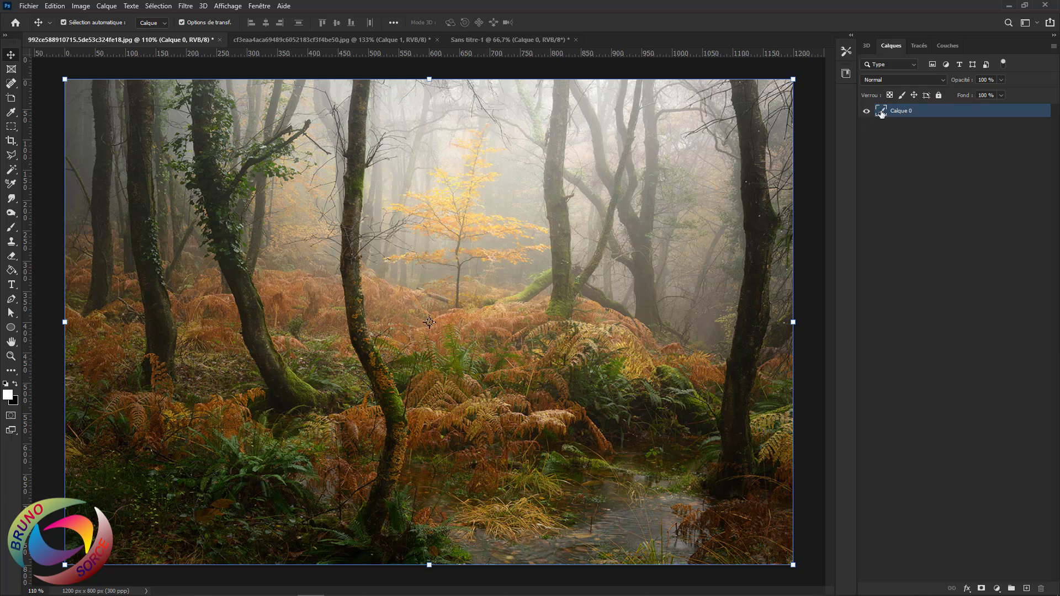
{"action": "right_click", "coordinate": [880, 111]}
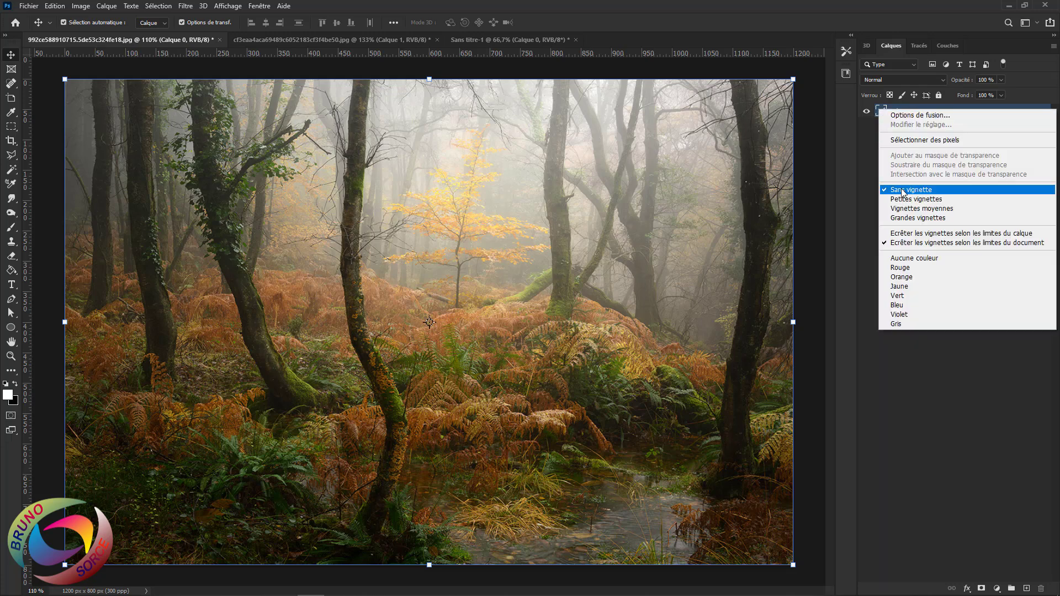
{"action": "left_click", "coordinate": [901, 220]}
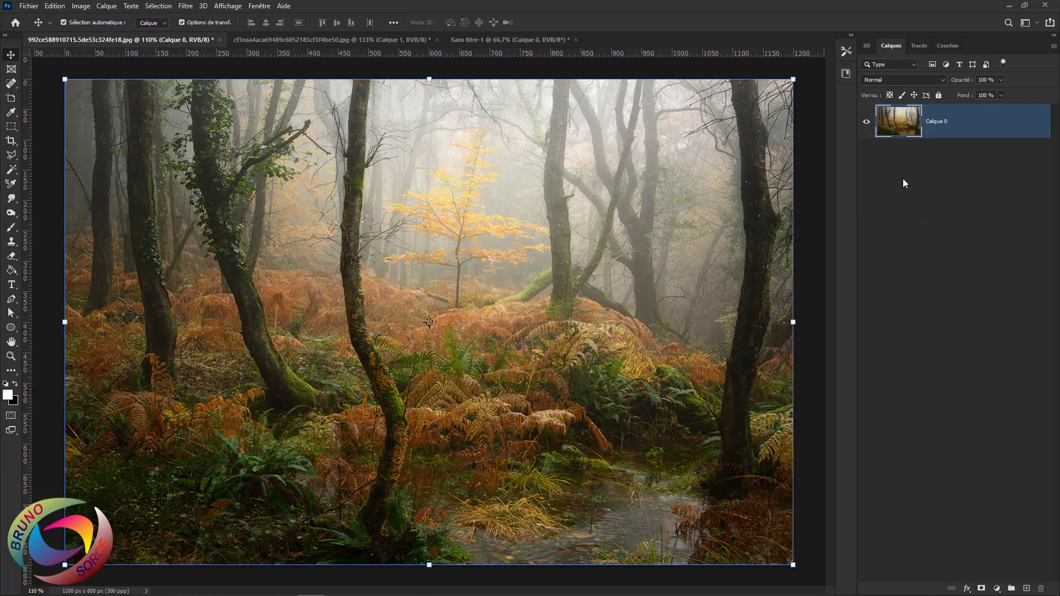
Toggle the rulers off and on repeatedly, leaving them shown around the forest image
{"action": "key", "text": "ctrl+r"}
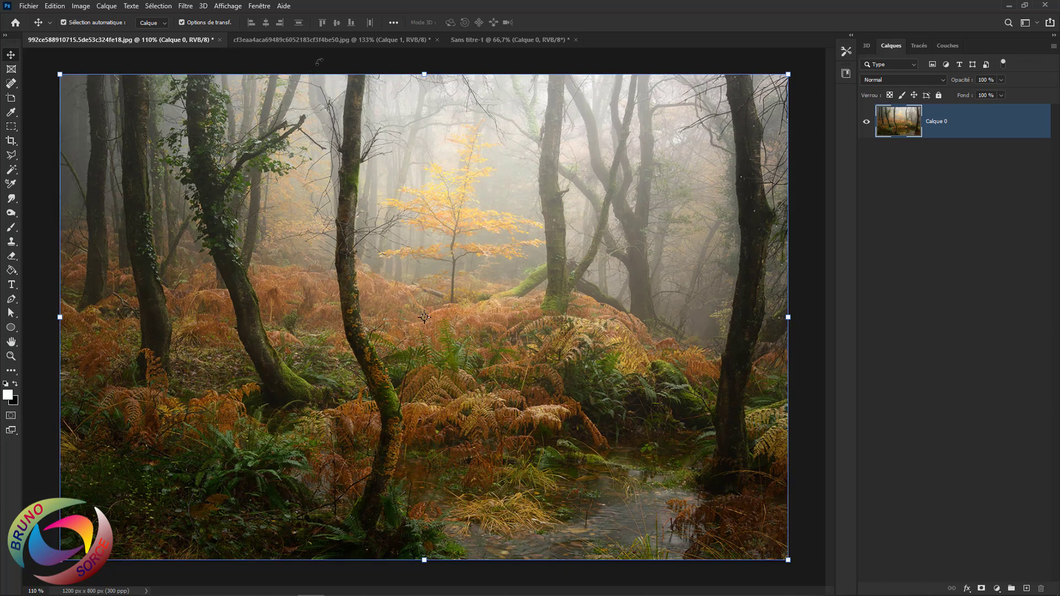
{"action": "key", "text": "ctrl"}
{"action": "key", "text": "ctrl+r"}
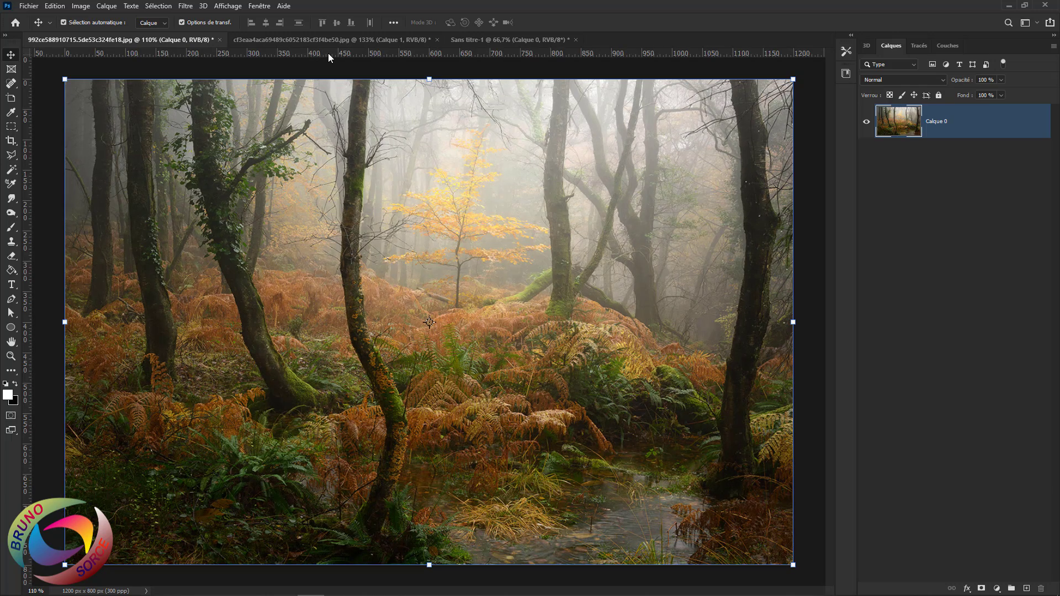
{"action": "key", "text": "ctrl"}
{"action": "key", "text": "ctrl+r"}
{"action": "key", "text": "ctrl+r"}
Place a horizontal and a vertical guide through the centre of the forest image, then remove both
{"action": "left_click_drag", "start_coordinate": [415, 53], "coordinate": [420, 322]}
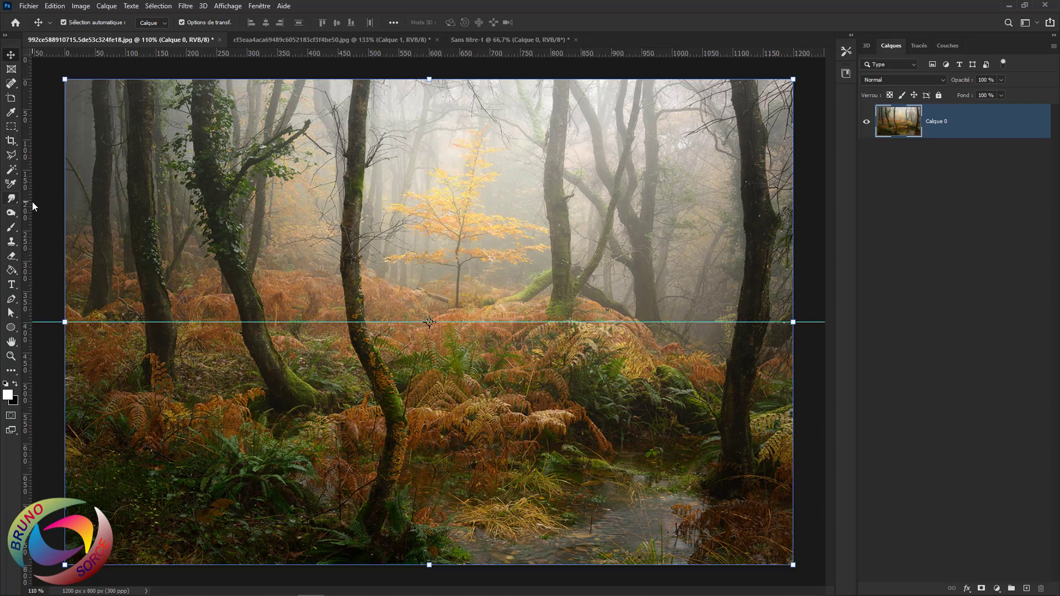
{"action": "left_click_drag", "start_coordinate": [27, 205], "coordinate": [429, 259]}
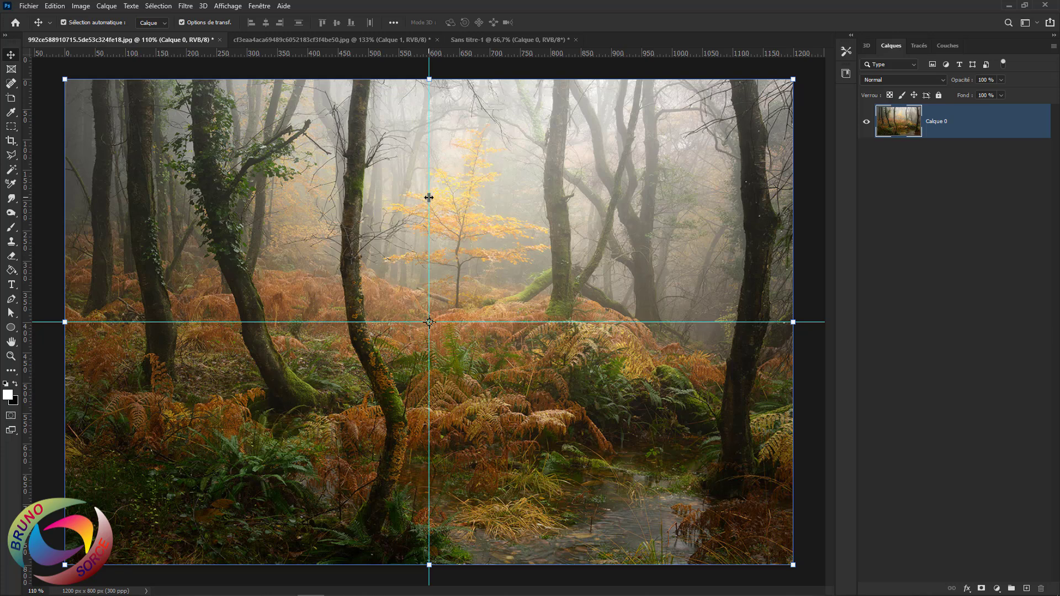
{"action": "left_click_drag", "start_coordinate": [429, 198], "coordinate": [830, 291]}
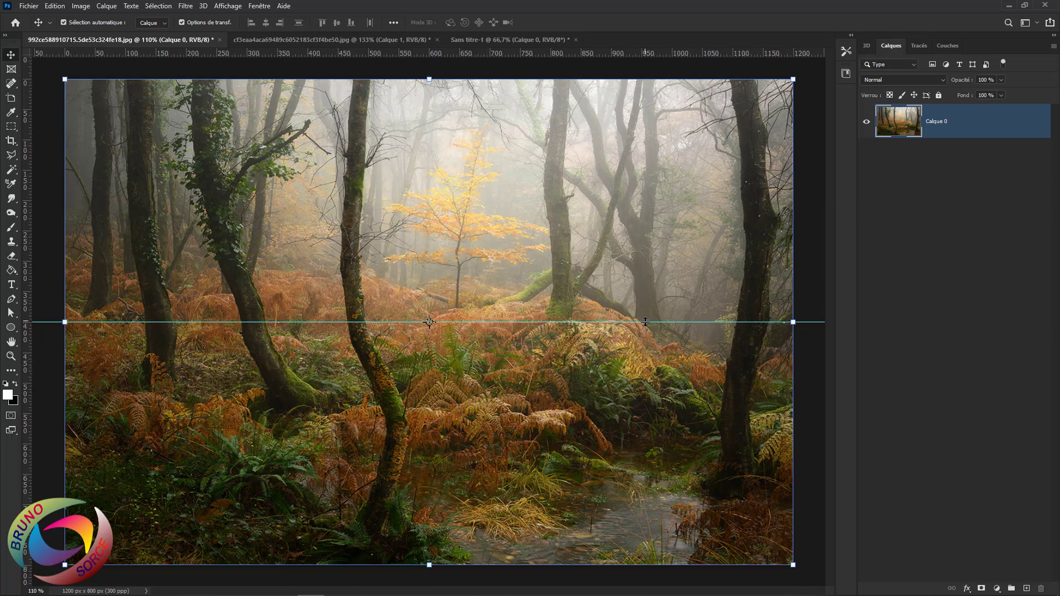
{"action": "left_click_drag", "start_coordinate": [645, 321], "coordinate": [649, 595]}
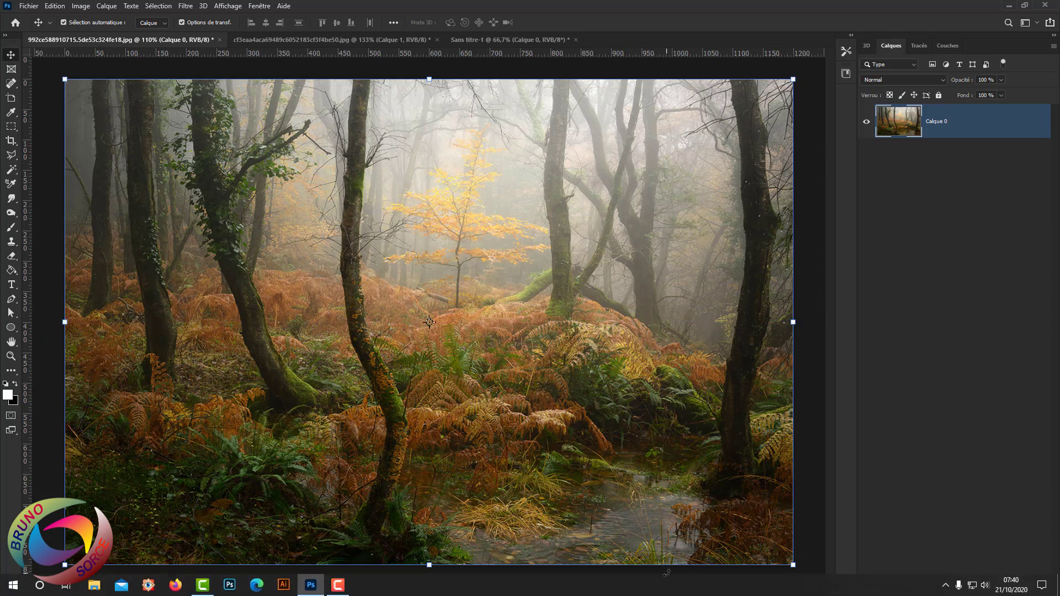
Place guides through the image centre in both directions, plus vertical guides at about 900 px and 415 px and a horizontal one at about 270 px
{"action": "left_click_drag", "start_coordinate": [411, 53], "coordinate": [411, 322]}
{"action": "left_click_drag", "start_coordinate": [25, 255], "coordinate": [429, 269]}
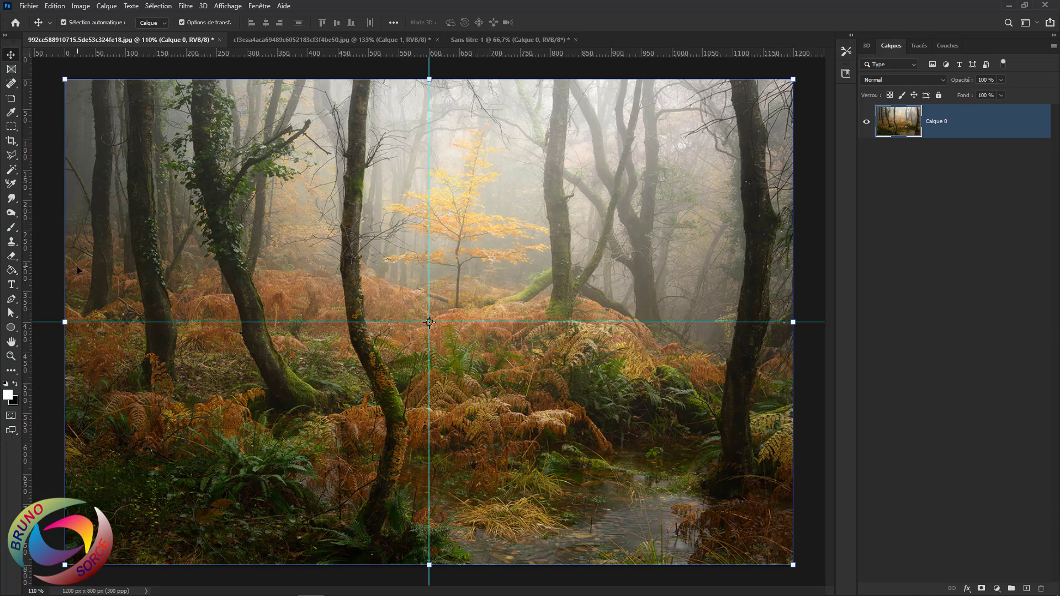
{"action": "left_click_drag", "start_coordinate": [30, 266], "coordinate": [614, 301]}
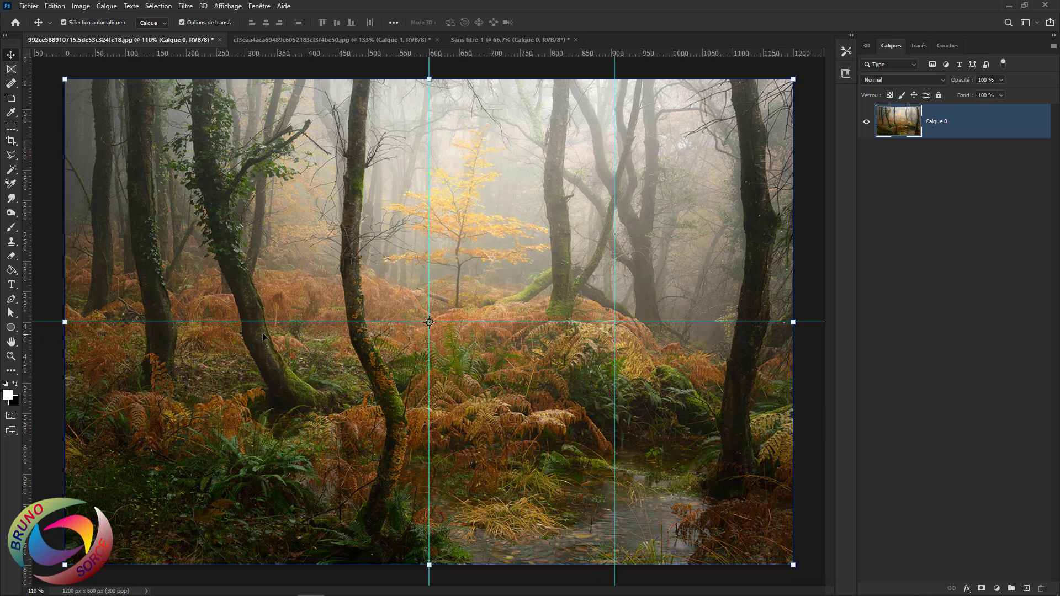
{"action": "left_click_drag", "start_coordinate": [29, 311], "coordinate": [316, 337]}
{"action": "left_click_drag", "start_coordinate": [475, 53], "coordinate": [471, 244]}
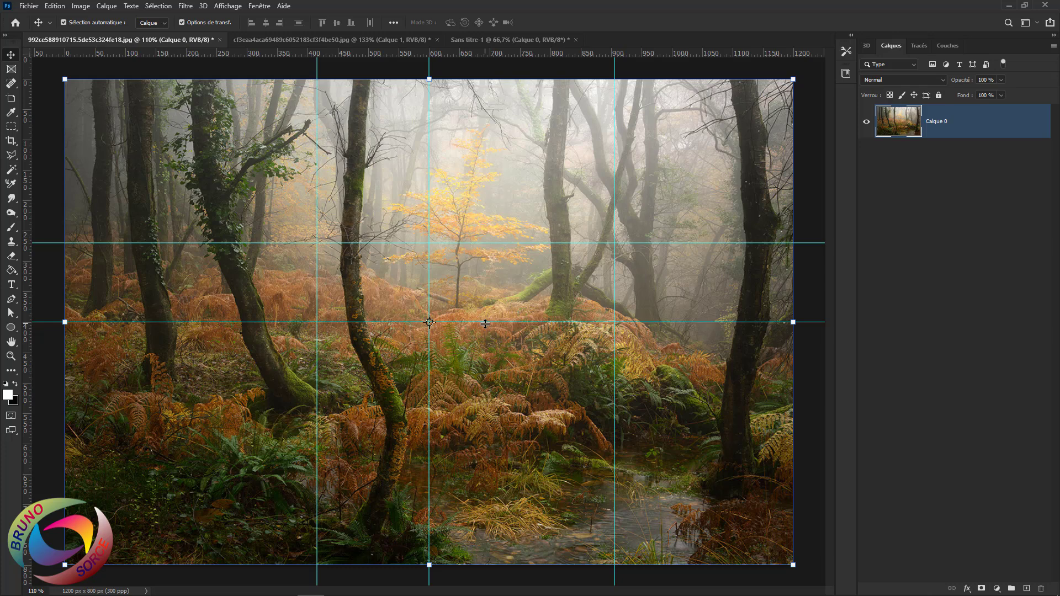
Hide all guides and the layer's transform controls, then show them again
{"action": "key", "text": "ctrl"}
{"action": "key", "text": "ctrl+h"}
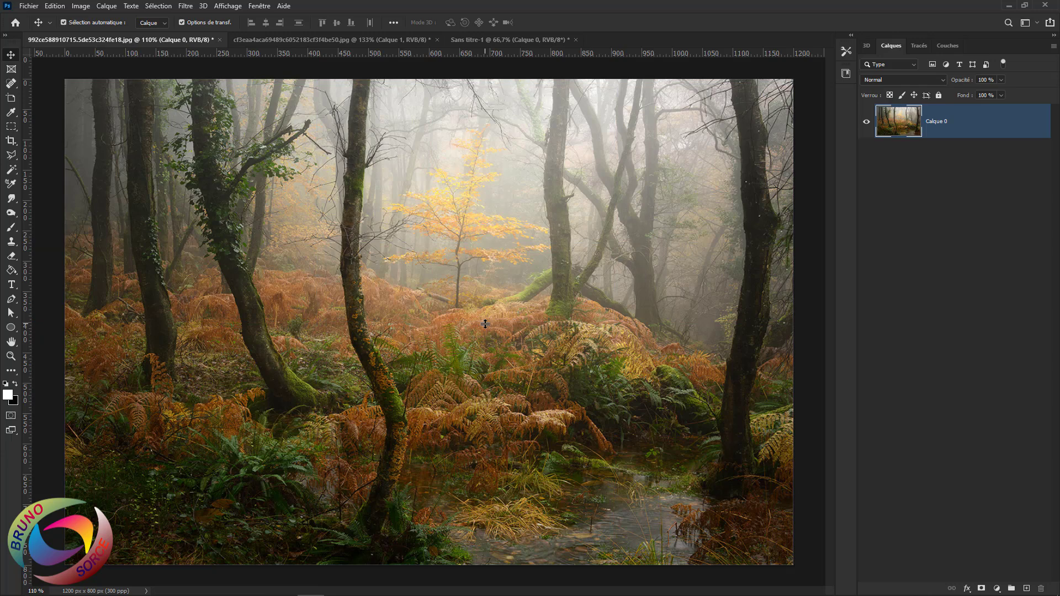
{"action": "key", "text": "ctrl"}
{"action": "key", "text": "ctrl+h"}
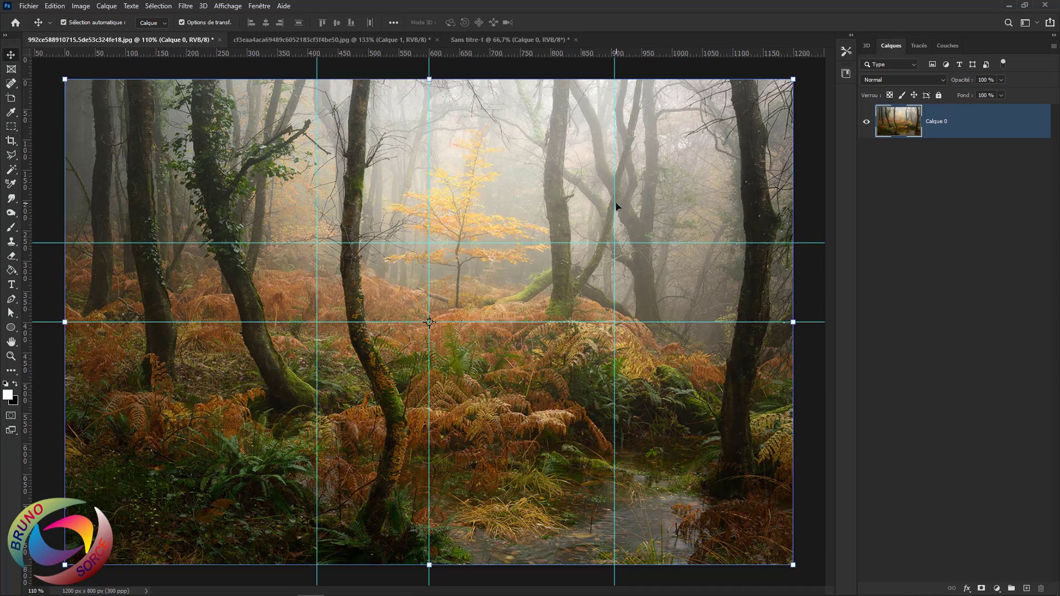
Clear the three vertical and two horizontal guides from the forest image by moving each one off the canvas
{"action": "left_click_drag", "start_coordinate": [615, 198], "coordinate": [853, 217]}
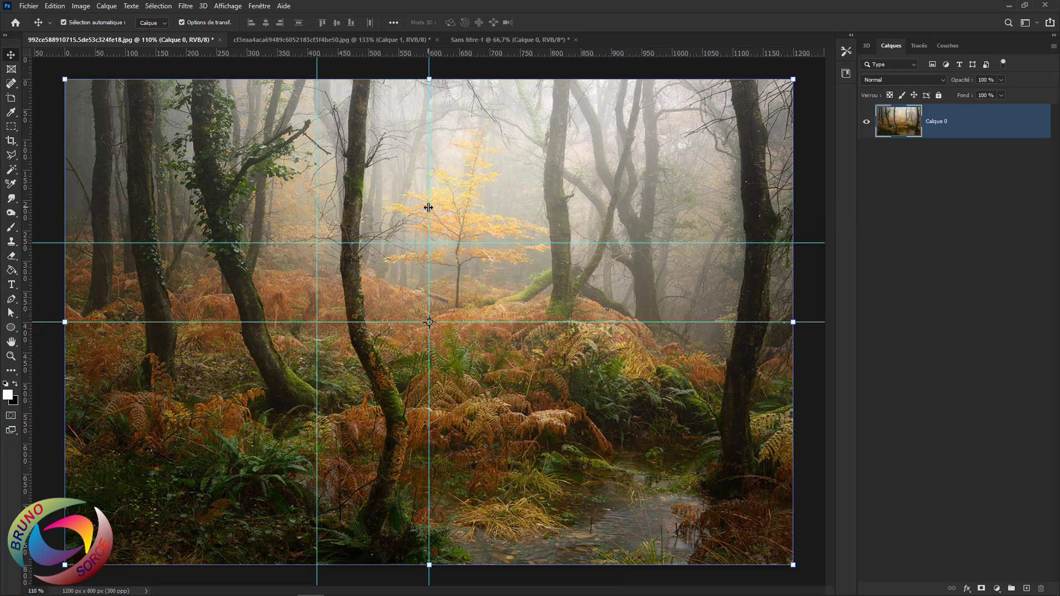
{"action": "left_click_drag", "start_coordinate": [428, 207], "coordinate": [909, 229]}
{"action": "left_click_drag", "start_coordinate": [318, 220], "coordinate": [867, 240]}
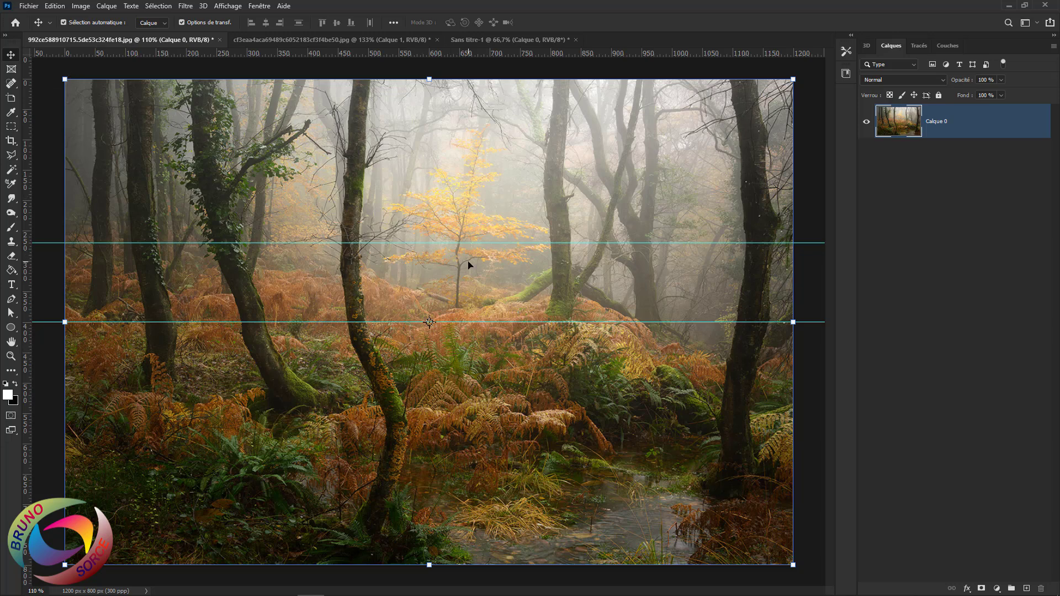
{"action": "left_click_drag", "start_coordinate": [473, 243], "coordinate": [486, 54]}
{"action": "left_click_drag", "start_coordinate": [508, 323], "coordinate": [513, 590]}
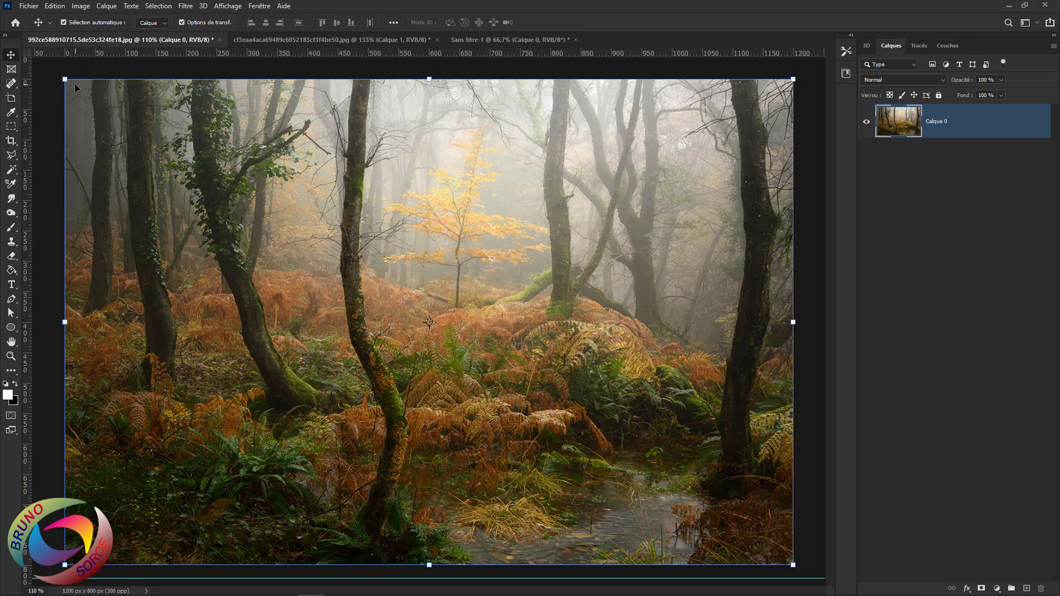
View the forest image at 100 %, then fit it to the window
{"action": "key", "text": "ctrl+1"}
{"action": "key", "text": "ctrl+0"}
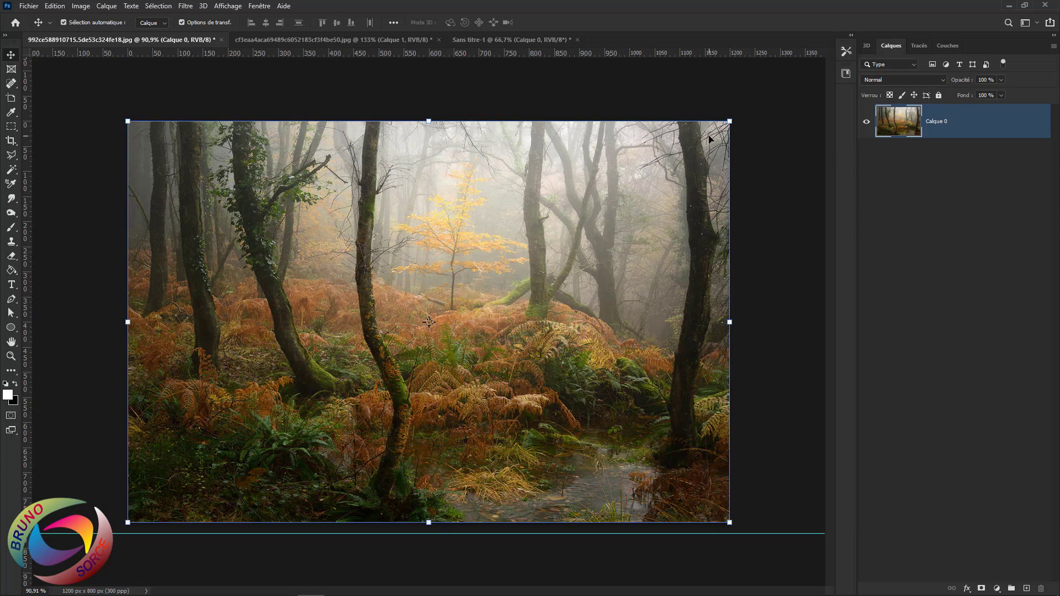
Try to stroke the forest layer with a 30 px red (#f90505) contour positioned outside its edge
{"action": "left_click", "coordinate": [57, 6]}
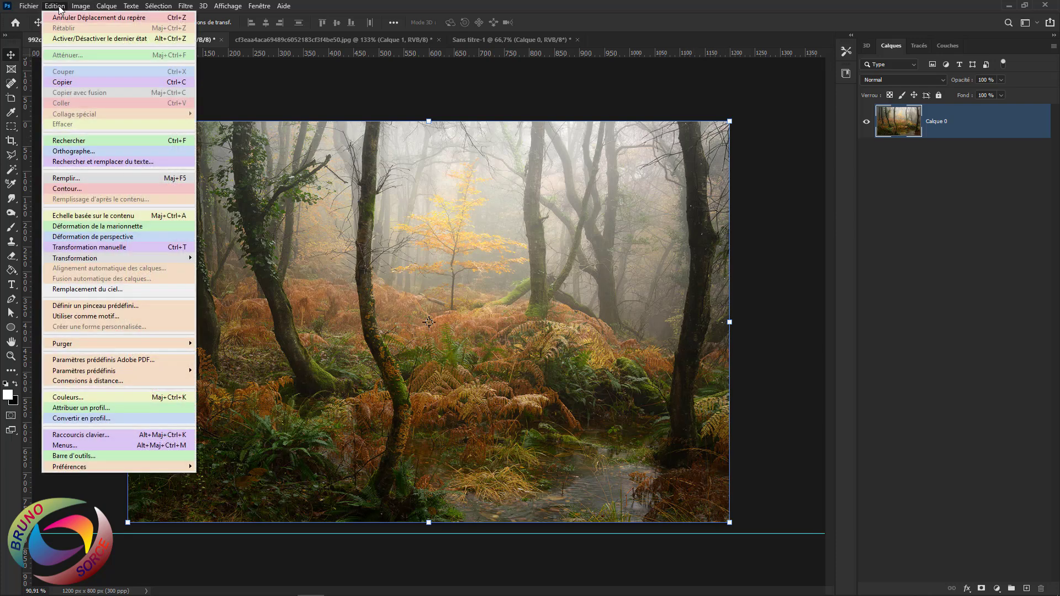
{"action": "left_click", "coordinate": [64, 190]}
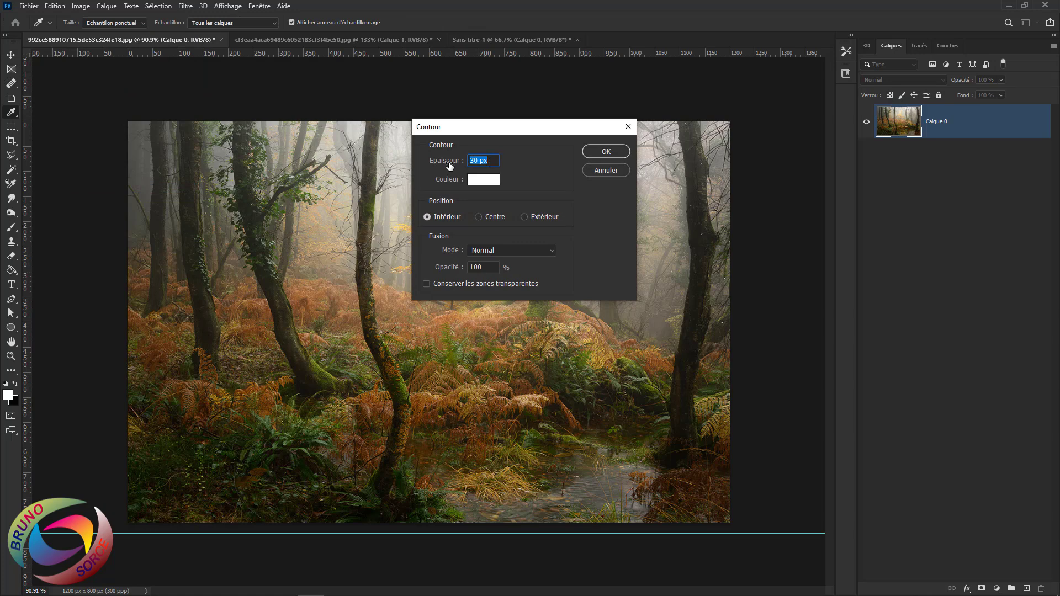
{"action": "left_click", "coordinate": [476, 180]}
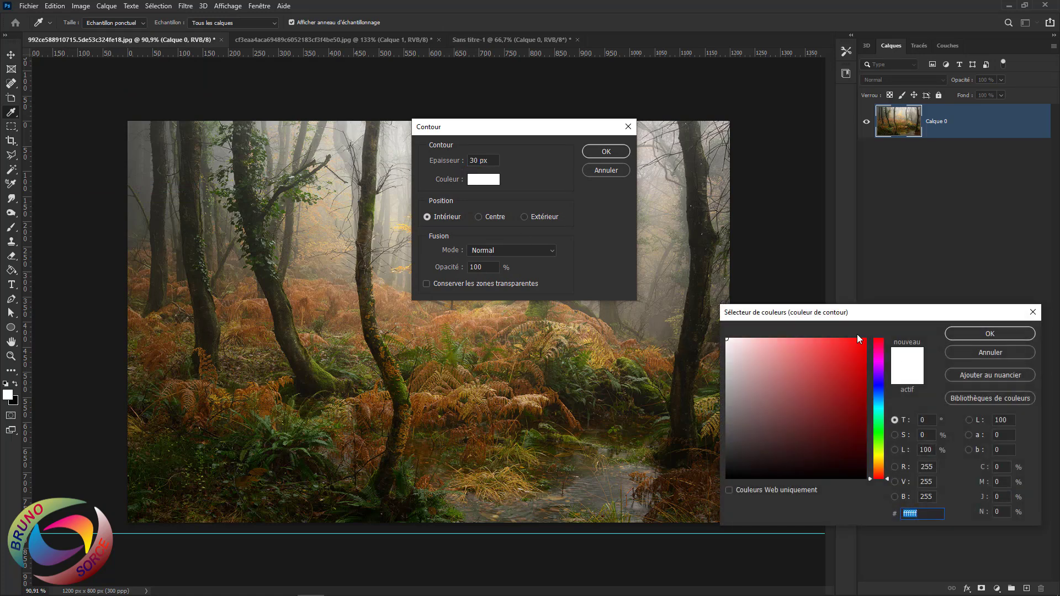
{"action": "type", "text": "ff0000"}
{"action": "left_click", "coordinate": [989, 333]}
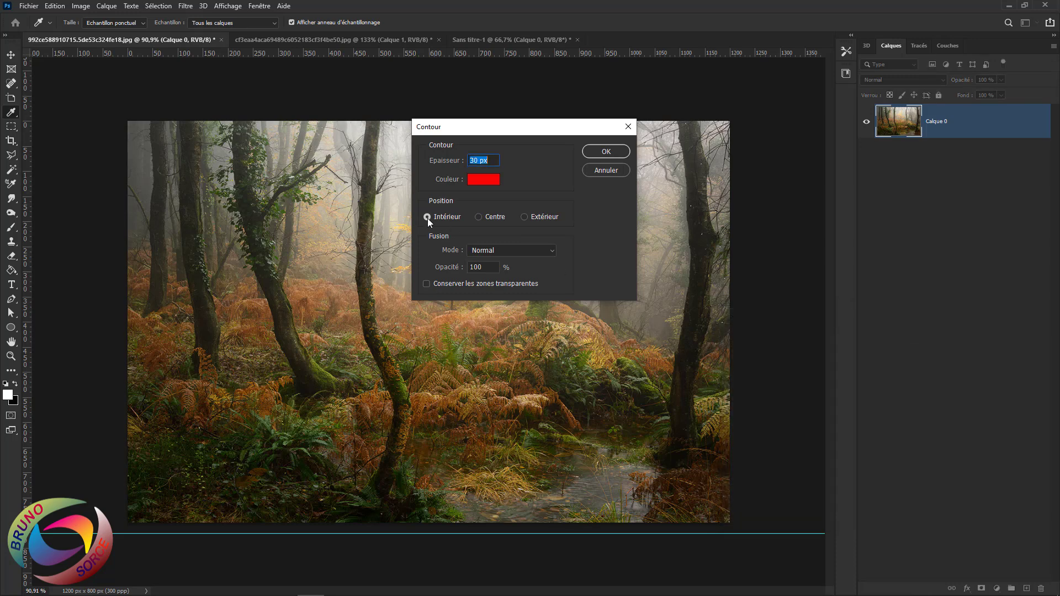
{"action": "left_click", "coordinate": [526, 217]}
{"action": "left_click", "coordinate": [613, 152]}
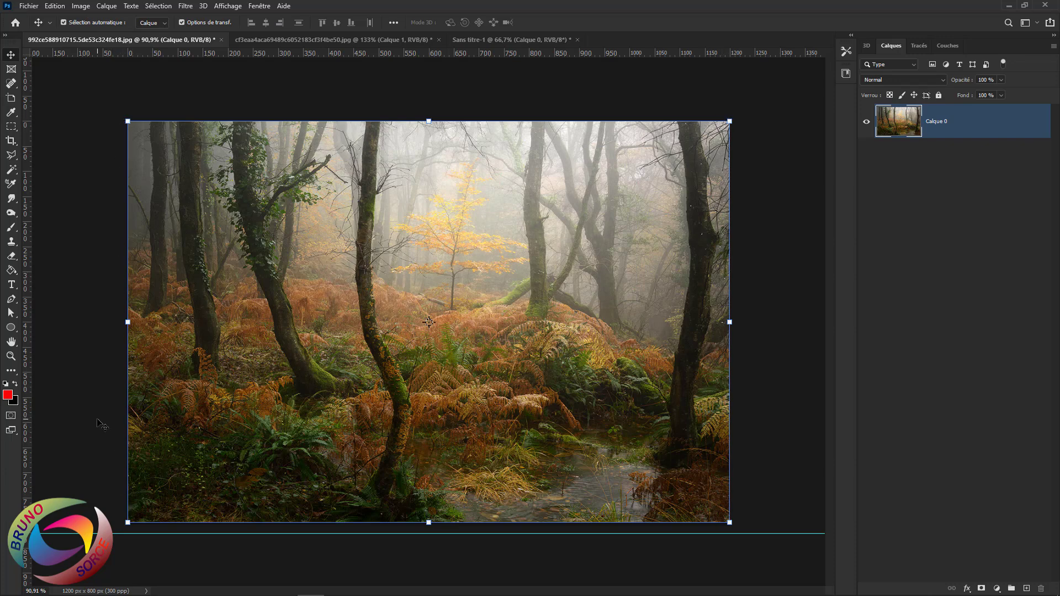
Apply the 30 px red stroke to the forest layer with its position set to inside, and undo it
{"action": "left_click", "coordinate": [55, 7]}
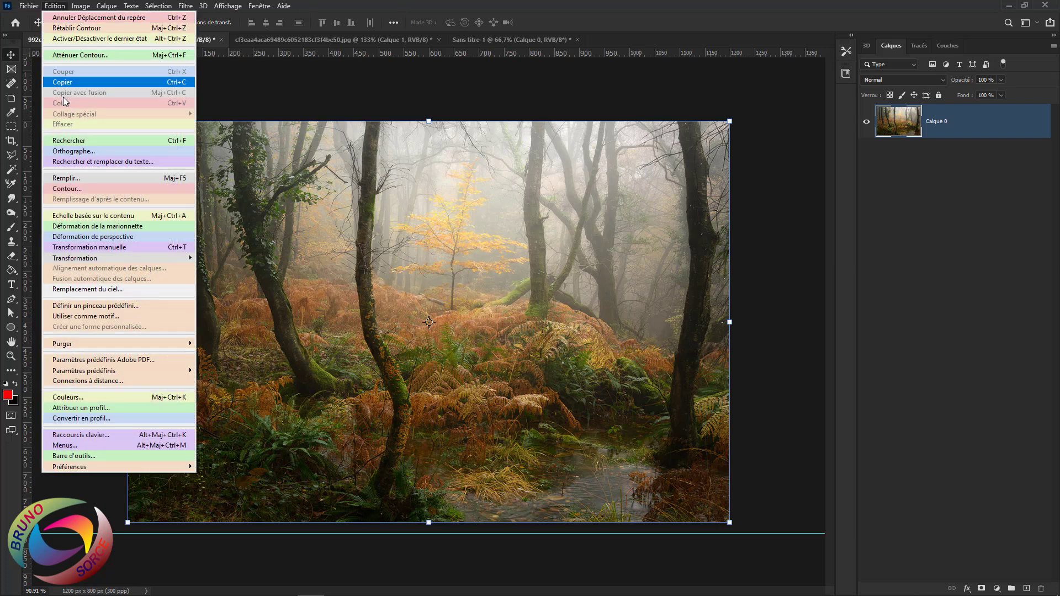
{"action": "left_click", "coordinate": [69, 188]}
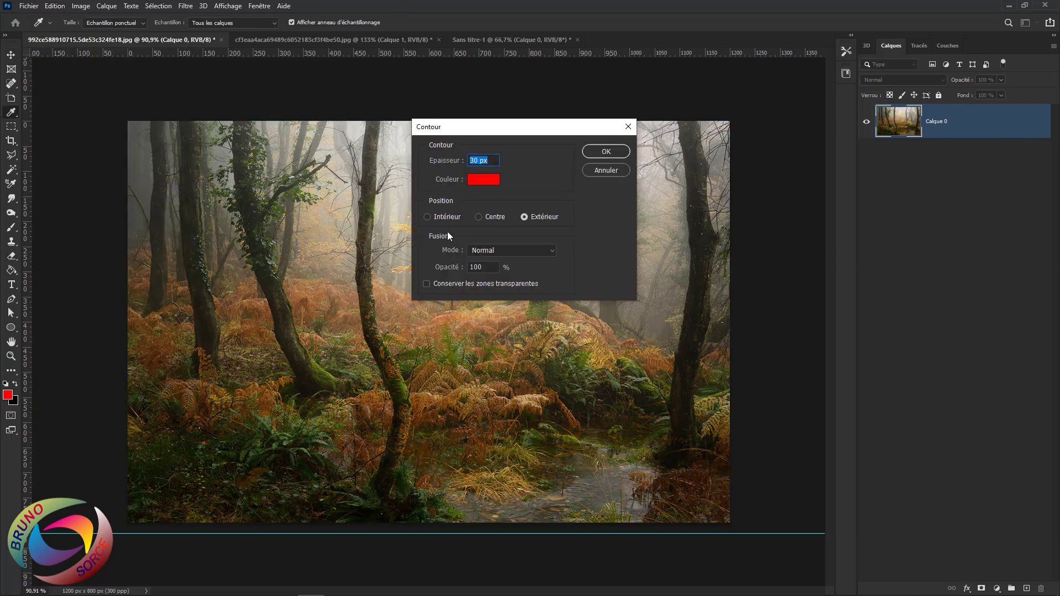
{"action": "left_click", "coordinate": [428, 217]}
{"action": "left_click", "coordinate": [619, 154]}
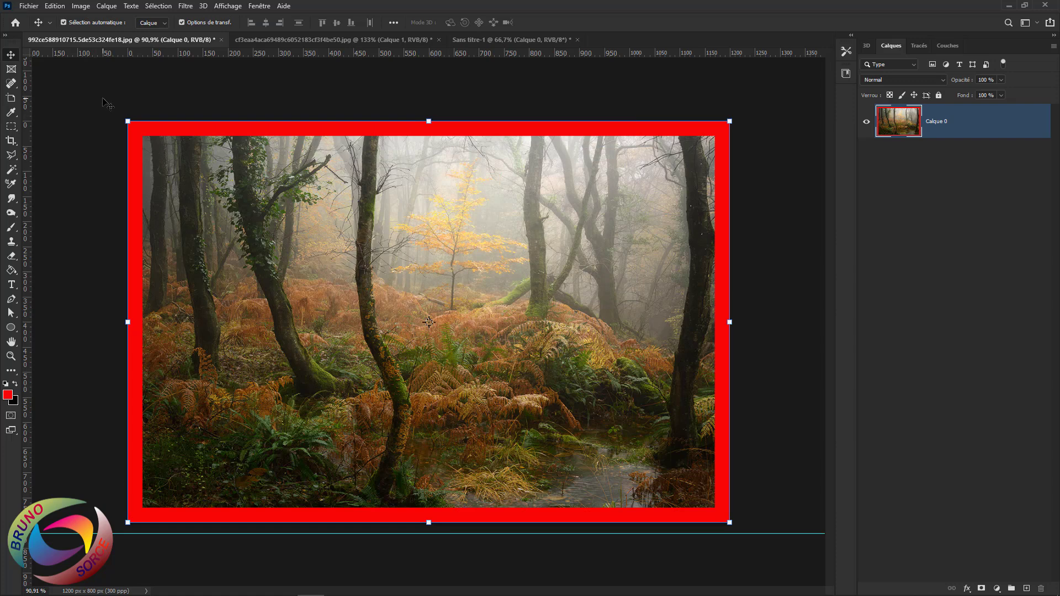
{"action": "key", "text": "ctrl+z"}
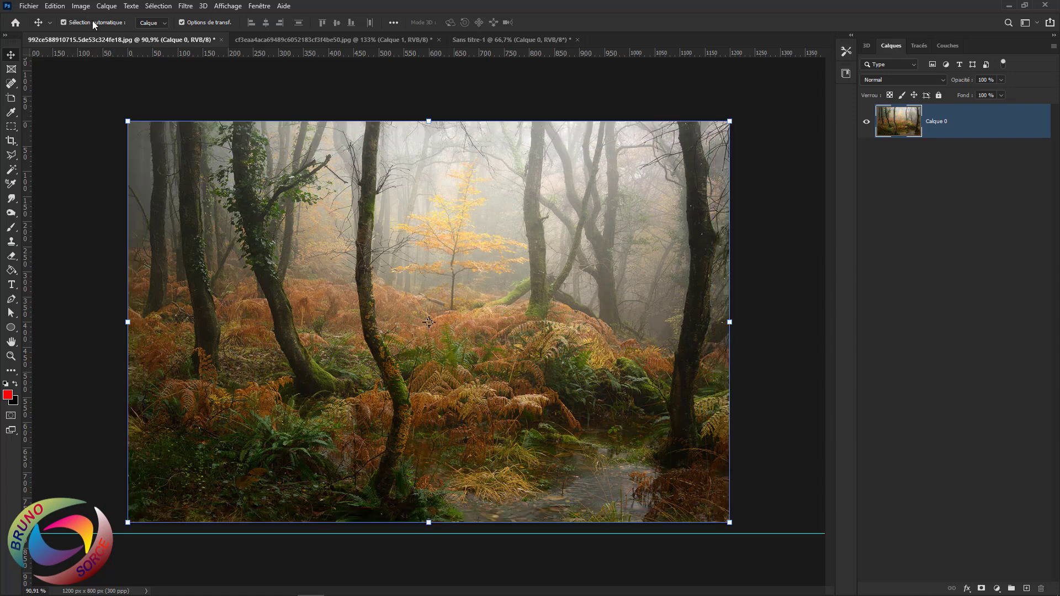
Stroke the inside edge of the forest layer with a 50 px near-white (#fcf7f7) contour
{"action": "left_click", "coordinate": [54, 6]}
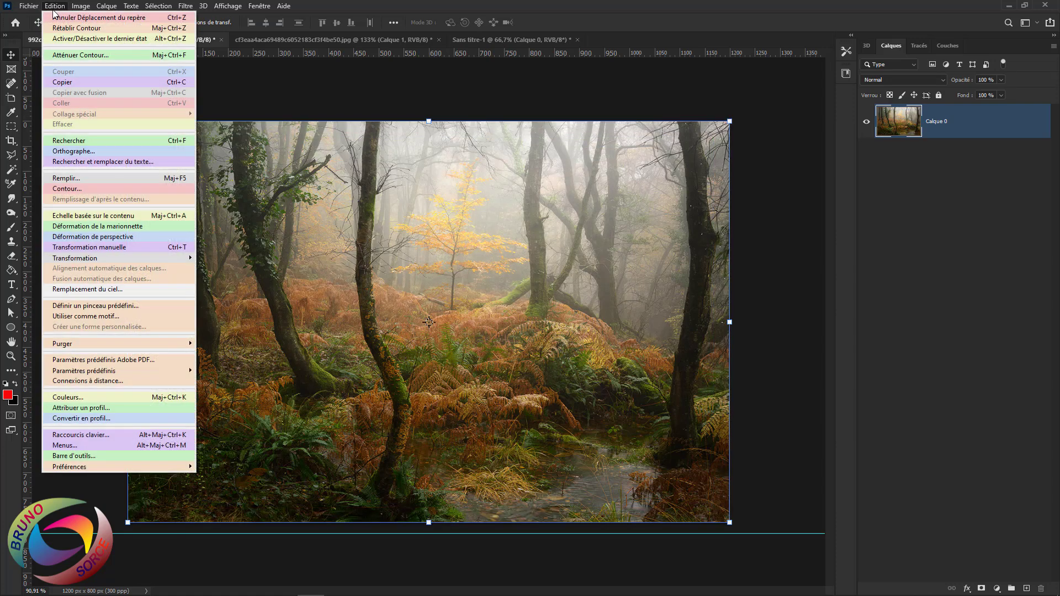
{"action": "left_click", "coordinate": [60, 190]}
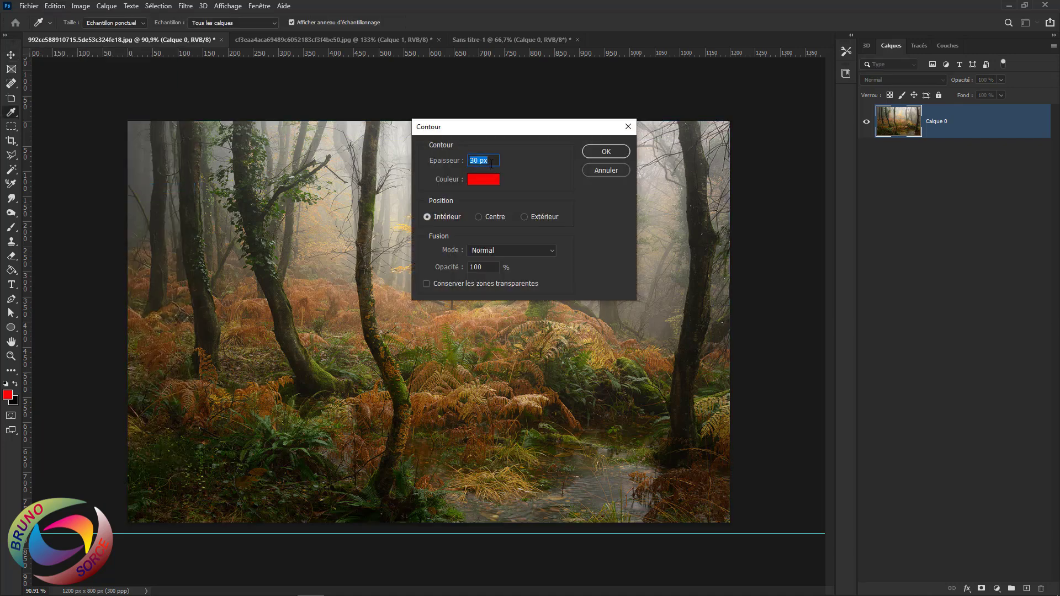
{"action": "type", "text": "5"}
{"action": "left_click", "coordinate": [485, 182]}
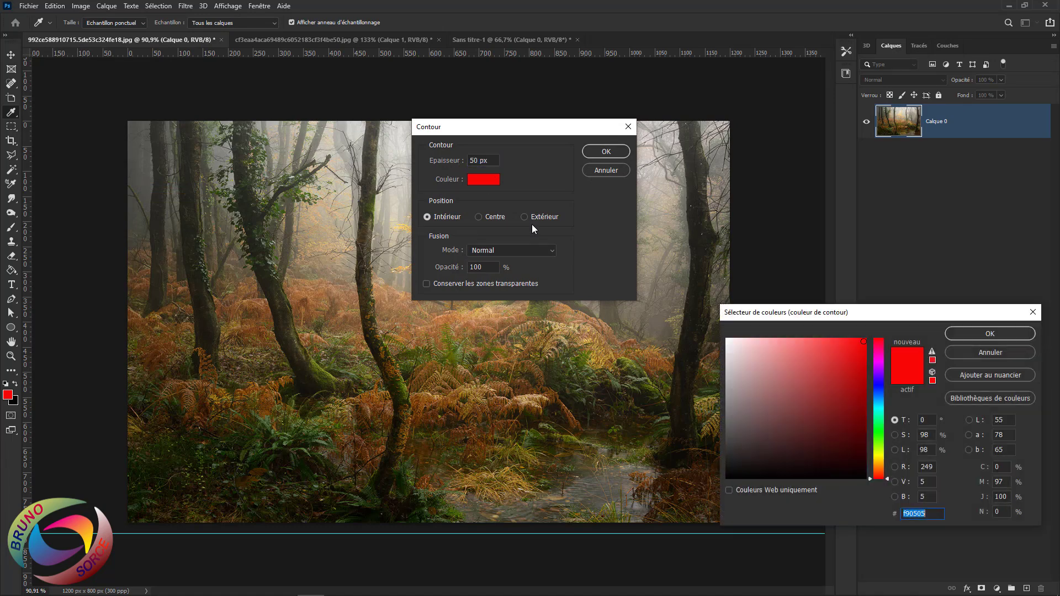
{"action": "left_click", "coordinate": [728, 340]}
{"action": "left_click", "coordinate": [972, 335]}
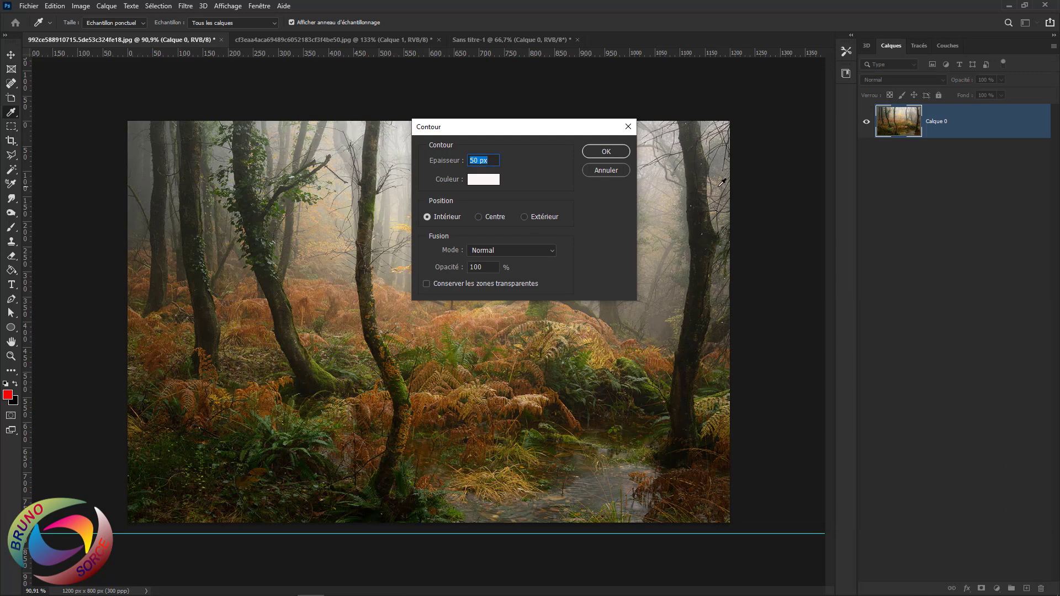
{"action": "left_click", "coordinate": [603, 152]}
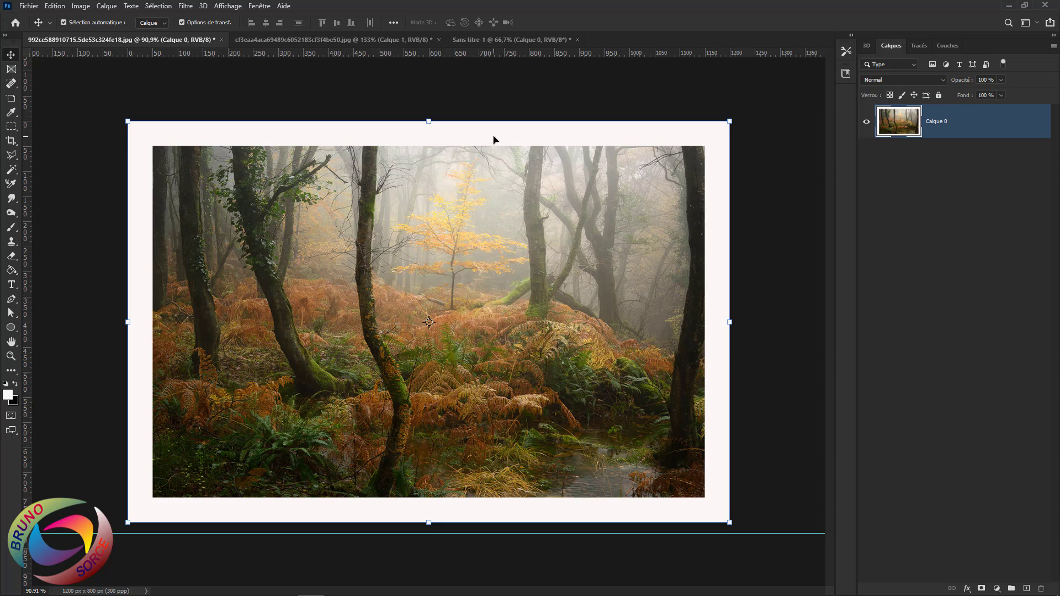
Cover the near-white border with a 50 px bright red stroke positioned inside the layer's edge
{"action": "left_click", "coordinate": [56, 6]}
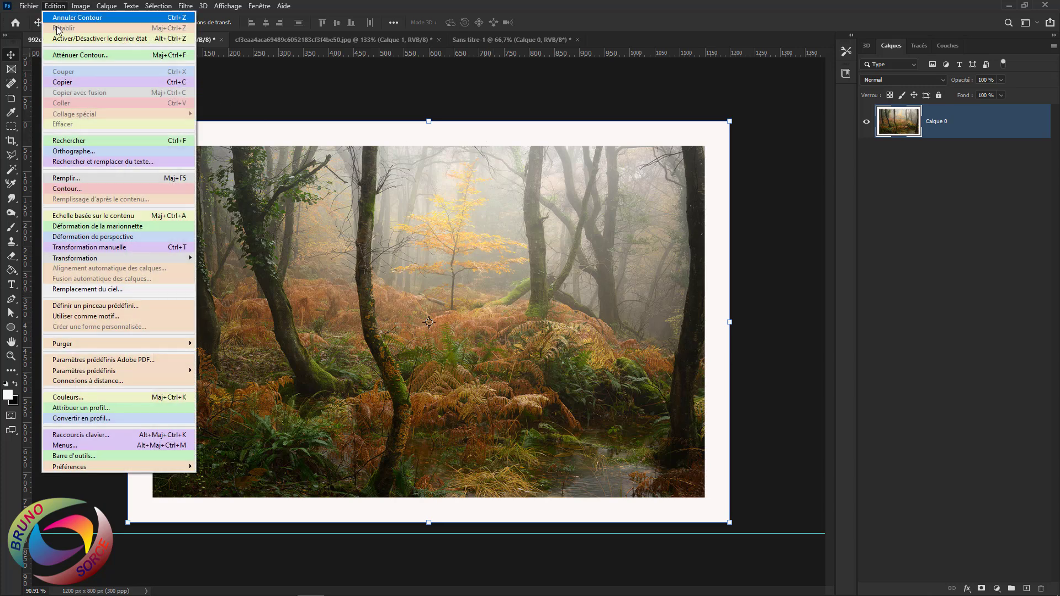
{"action": "left_click", "coordinate": [61, 188]}
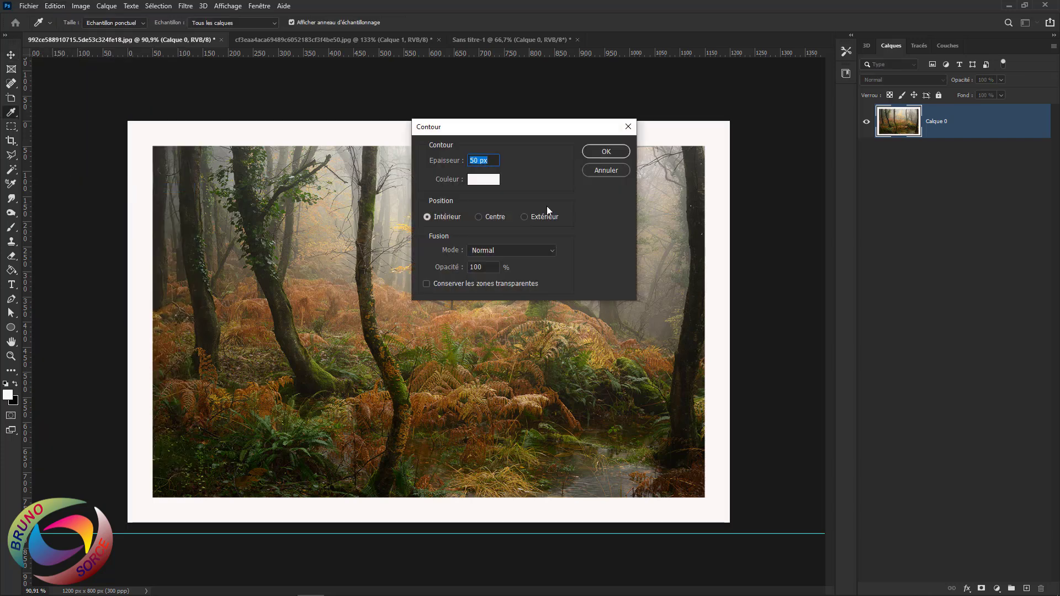
{"action": "left_click", "coordinate": [494, 182]}
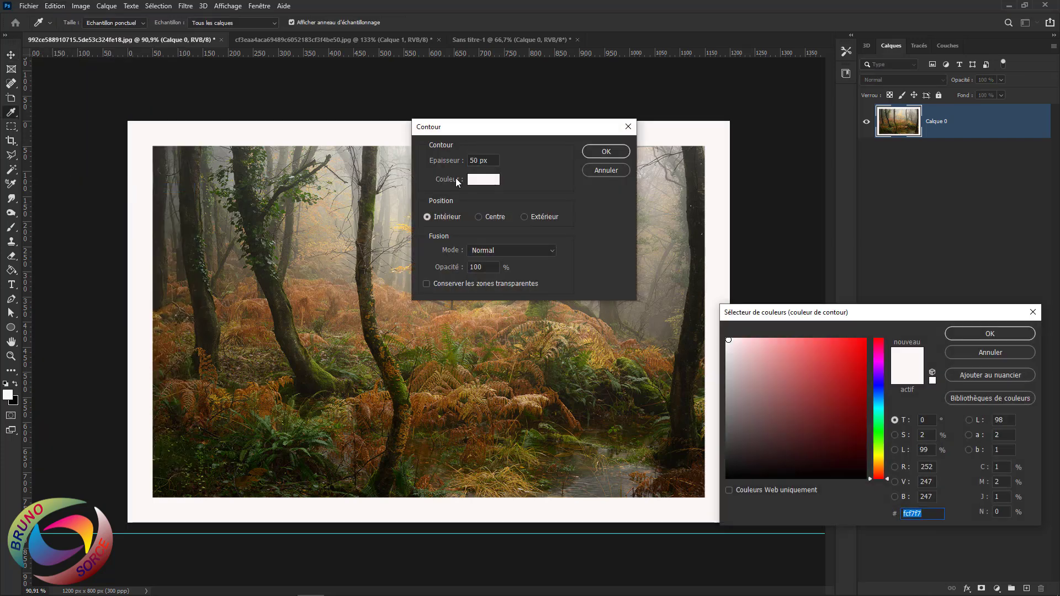
{"action": "left_click", "coordinate": [866, 343]}
{"action": "left_click", "coordinate": [989, 334]}
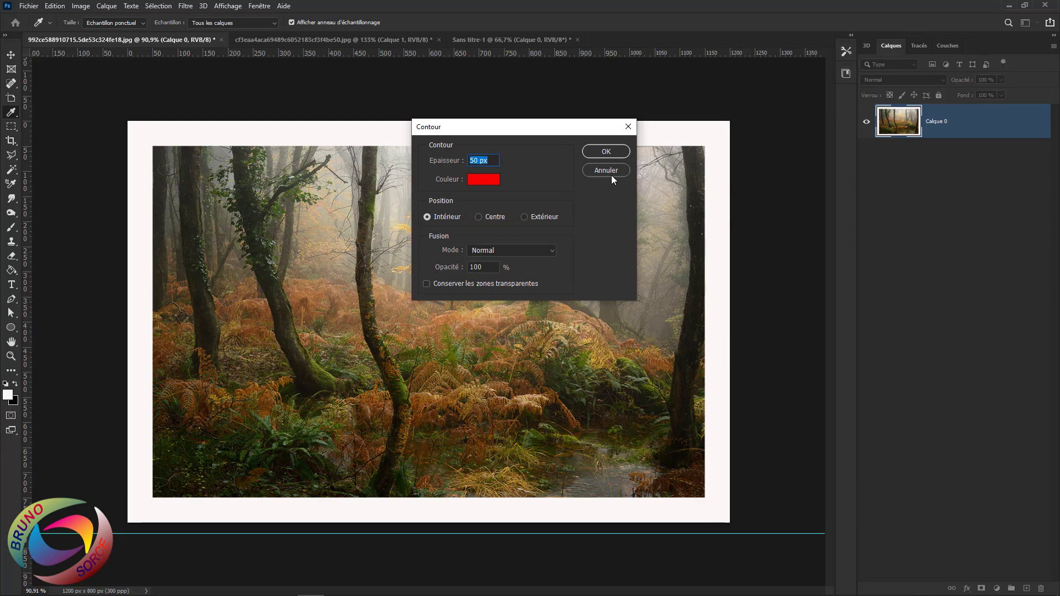
{"action": "left_click", "coordinate": [606, 152]}
{"action": "key", "text": "v"}
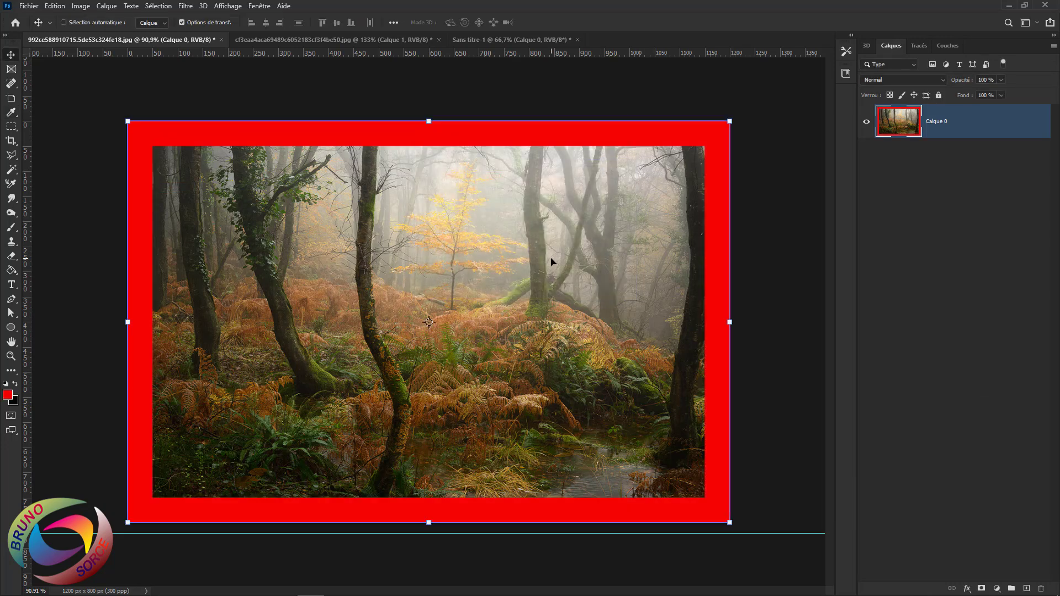
Undo both the red and the near-white 50 px strokes on the forest layer
{"action": "key", "text": "ctrl+z"}
{"action": "key", "text": "ctrl+z"}
{"action": "key", "text": "ctrl"}
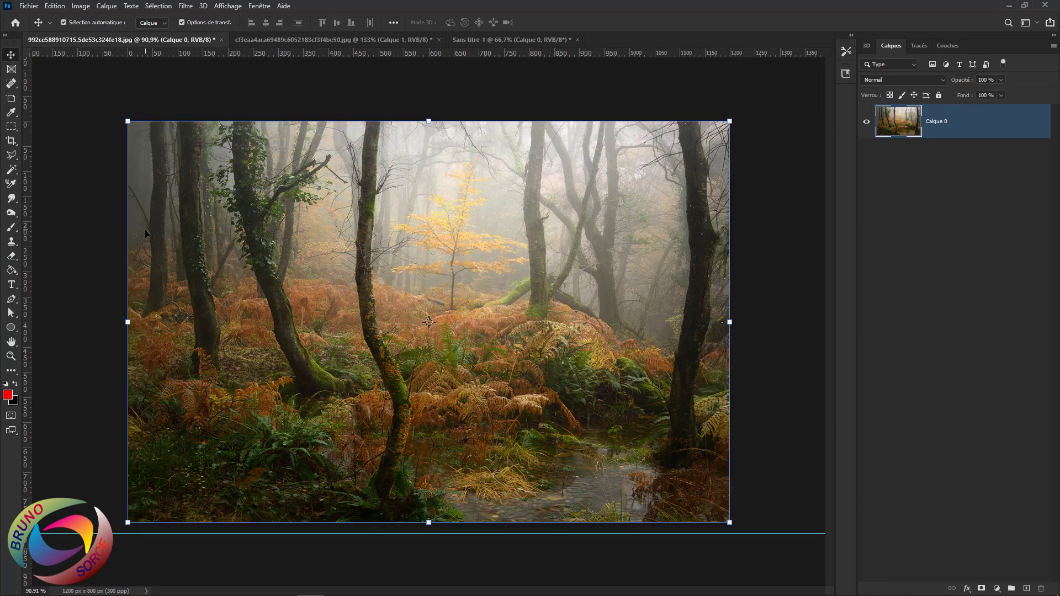